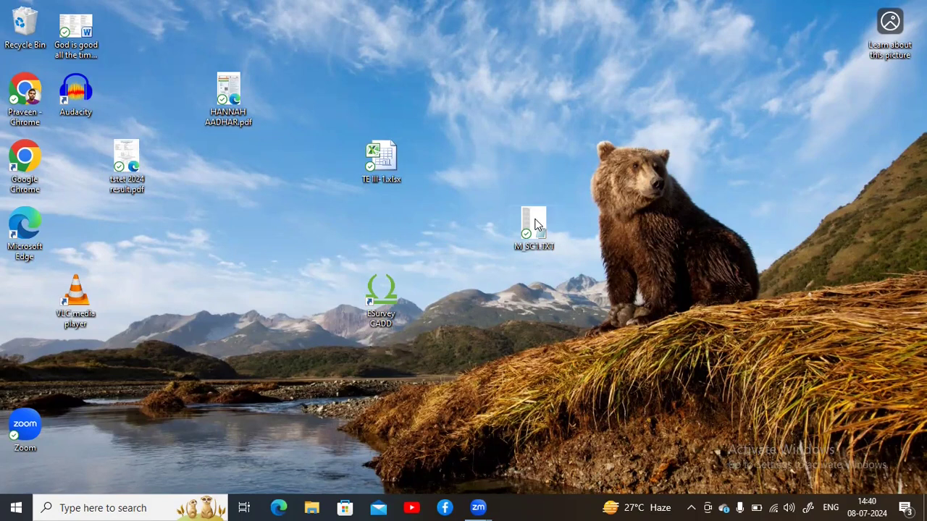
# Step: Open the M_SC1.TXT point file from the desktop in Notepad
pyautogui.doubleClick(534, 226)
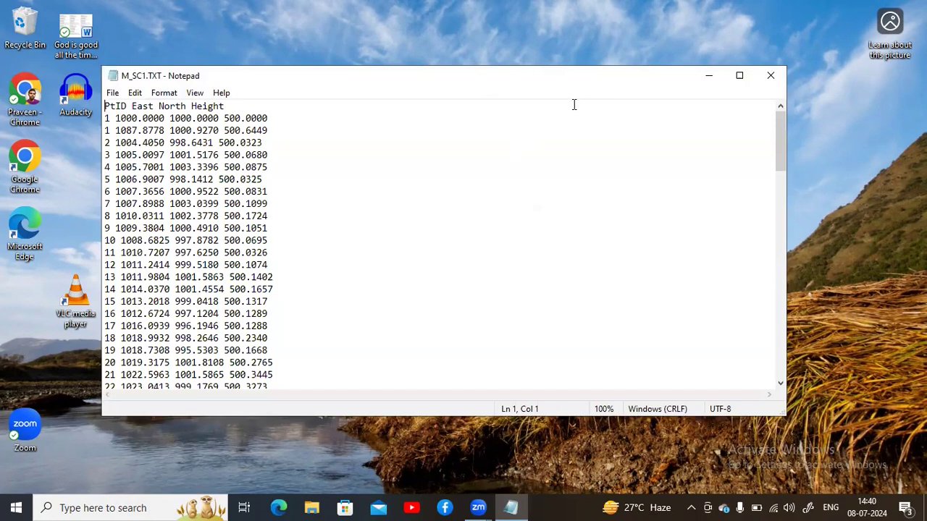
# Step: Review the M_SC1.TXT PtID/East/North/Height list full-screen, then close Notepad
pyautogui.click(709, 76)
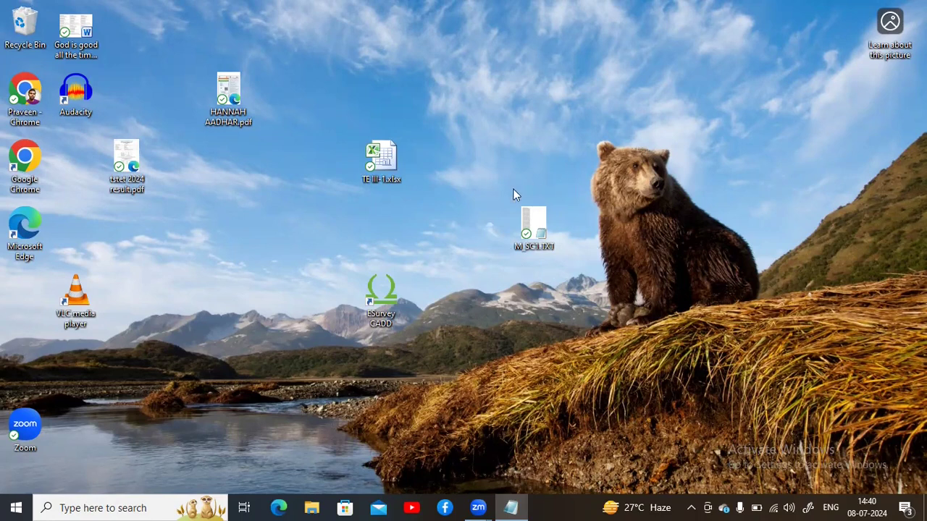
pyautogui.click(510, 508)
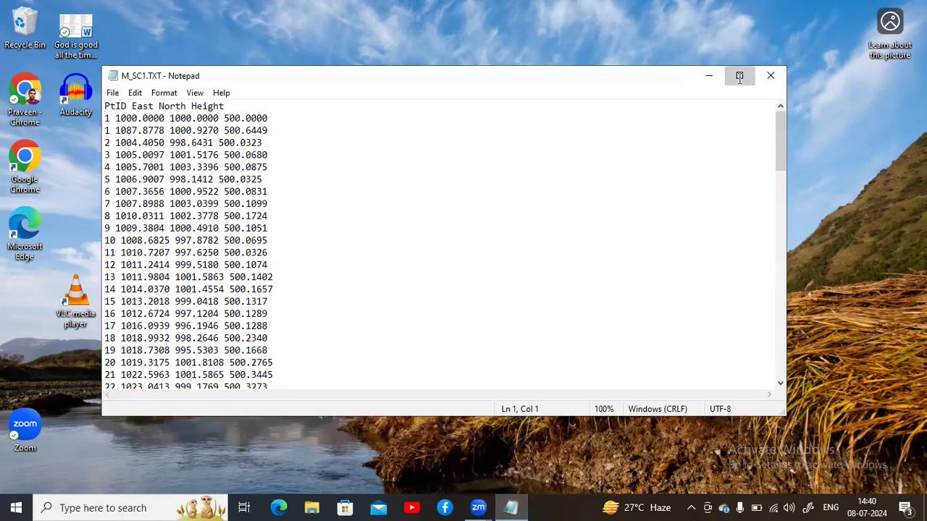
pyautogui.click(739, 77)
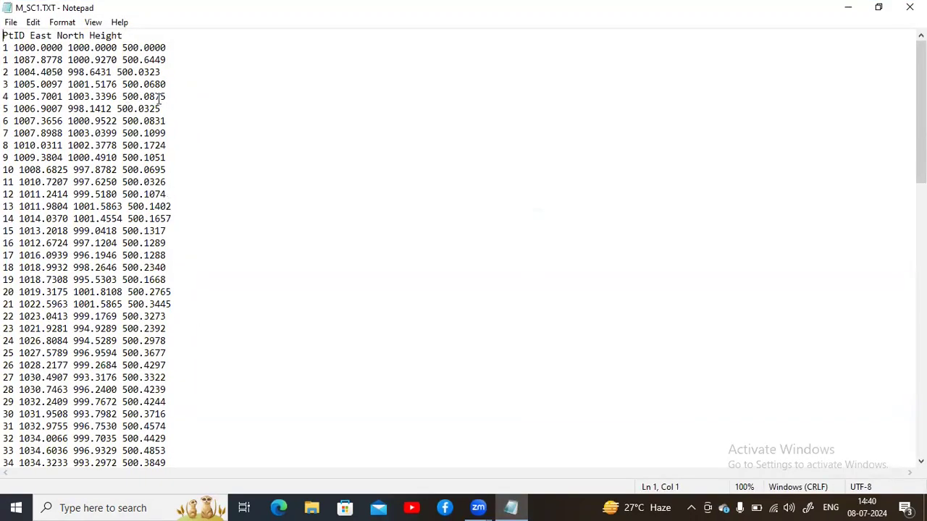
pyautogui.scroll(-11, 159, 100)
pyautogui.scroll(-11, 159, 100)
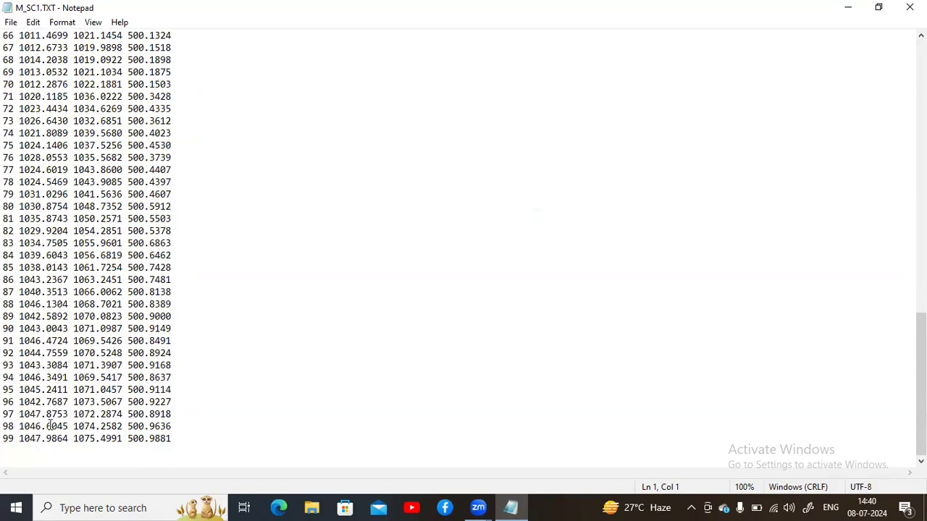
pyautogui.scroll(20, 51, 424)
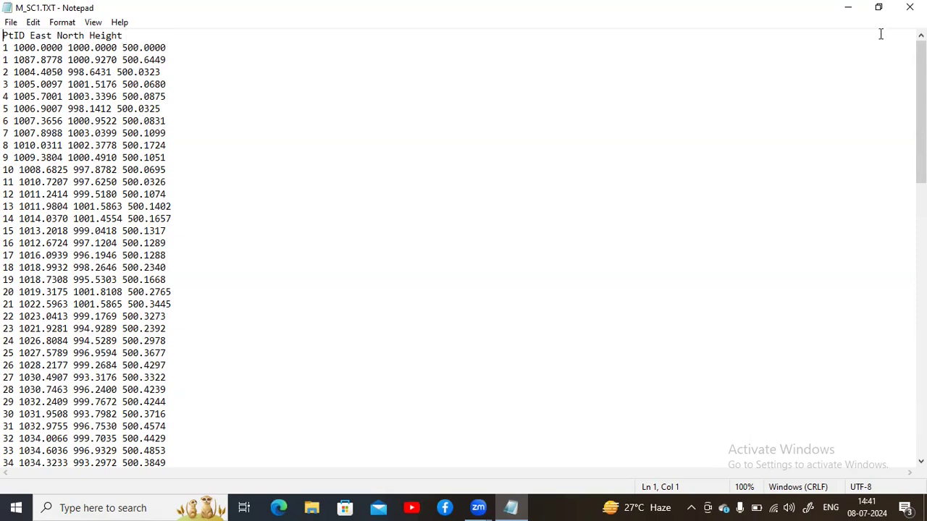
pyautogui.click(910, 8)
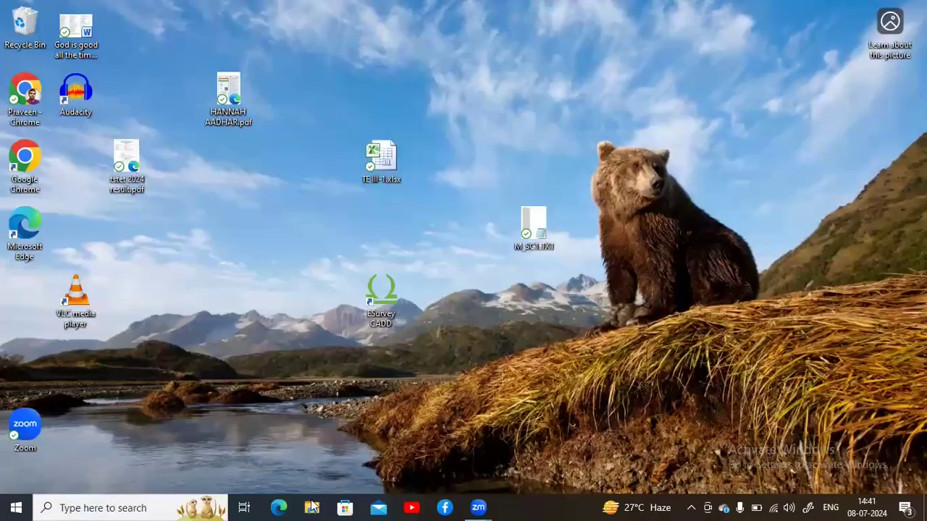
# Step: Launch Microsoft Excel 2010 from Windows search and dismiss the activation notice
pyautogui.click(88, 507)
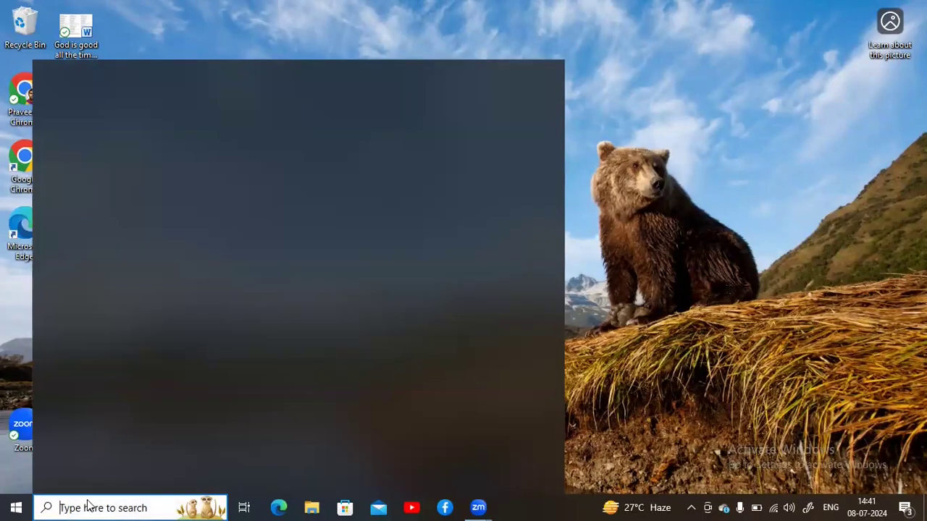
pyautogui.write('excel')
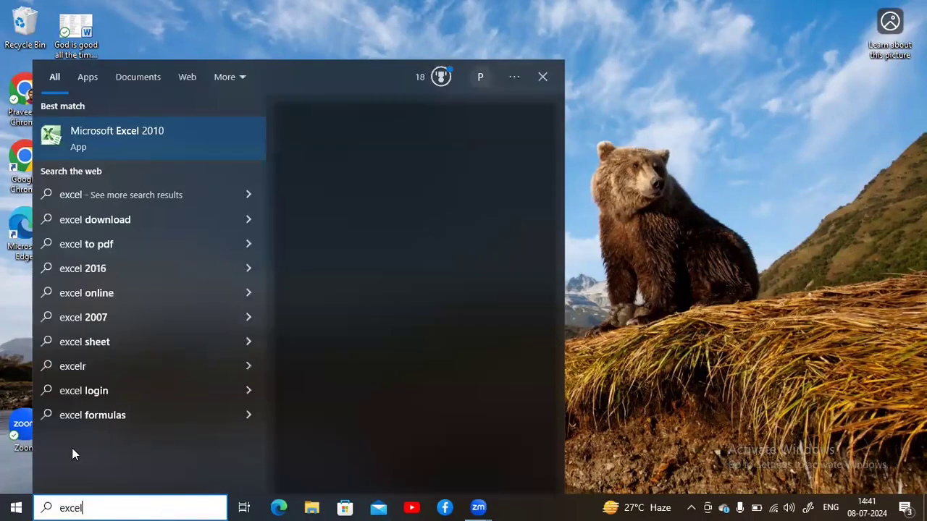
pyautogui.click(102, 137)
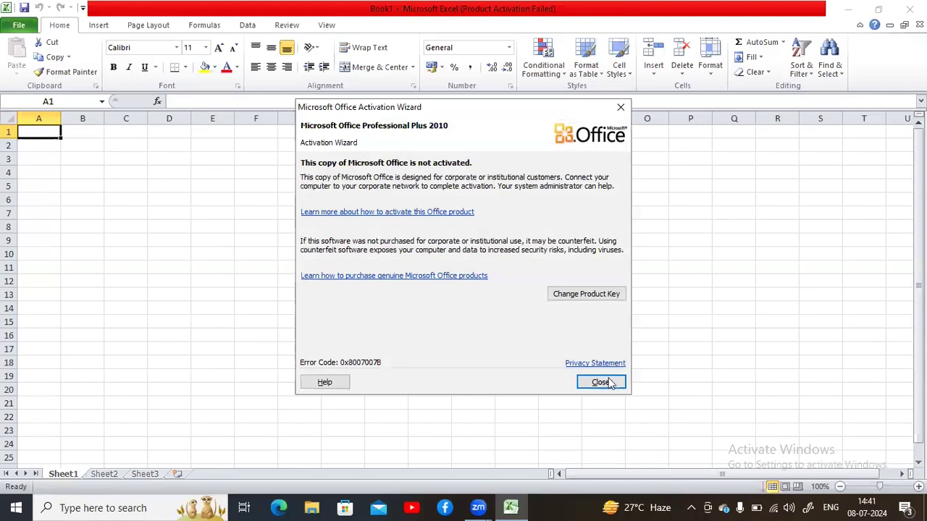
pyautogui.click(601, 384)
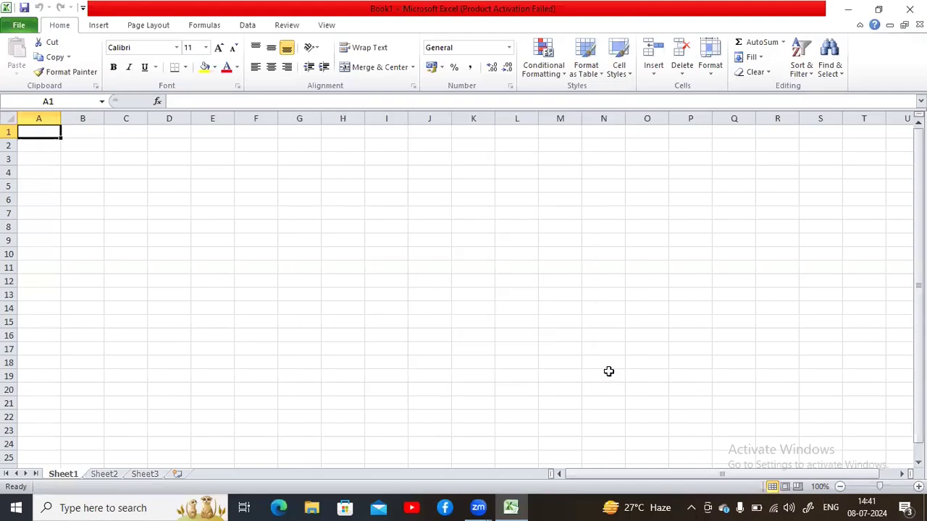
# Step: Open M_SC1.TXT from the Desktop with the Text Files filter in Excel
pyautogui.click(20, 26)
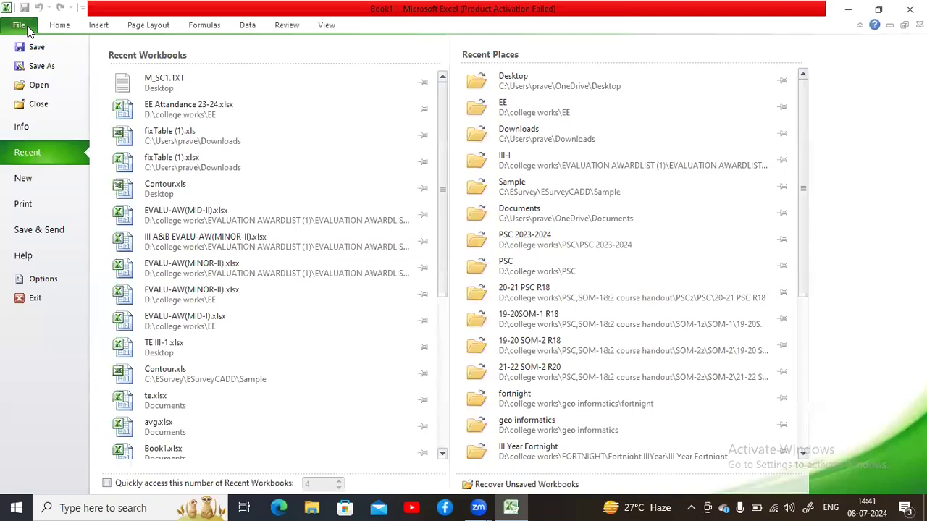
pyautogui.click(39, 86)
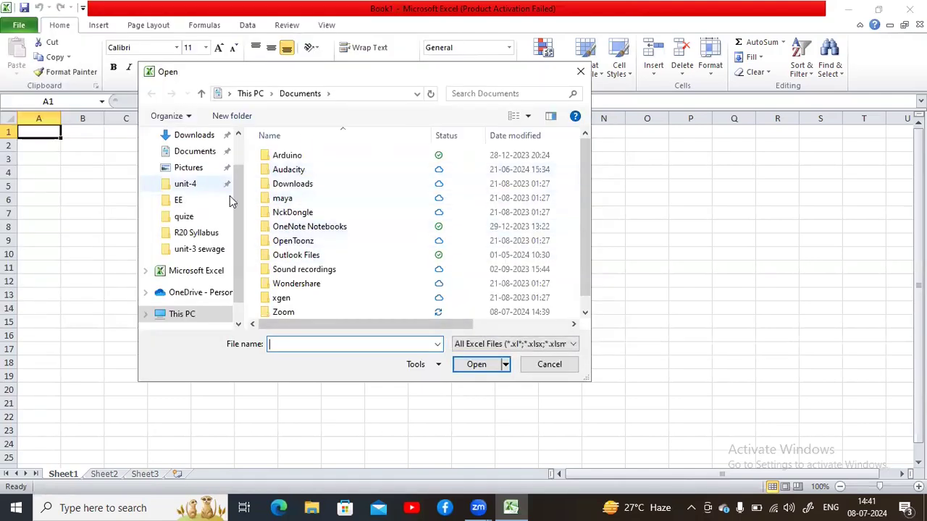
pyautogui.scroll(1, 229, 196)
pyautogui.click(195, 163)
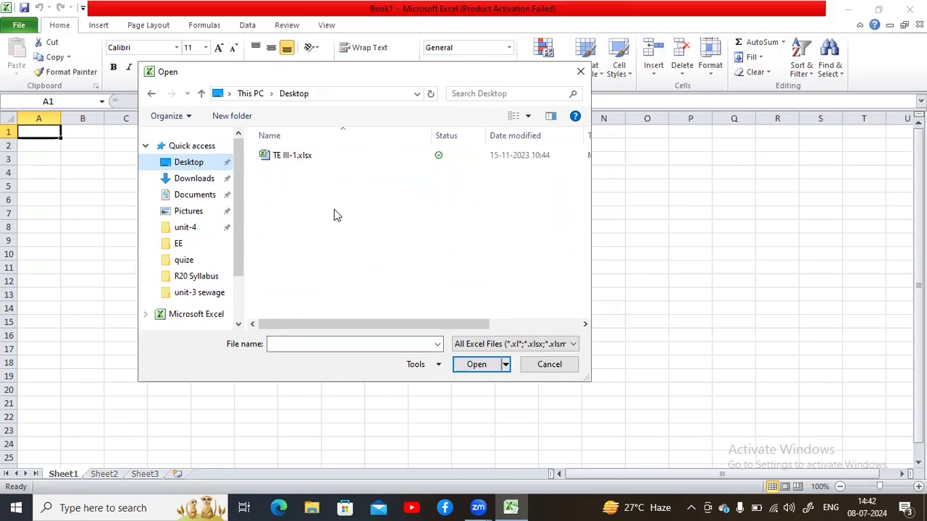
pyautogui.click(505, 346)
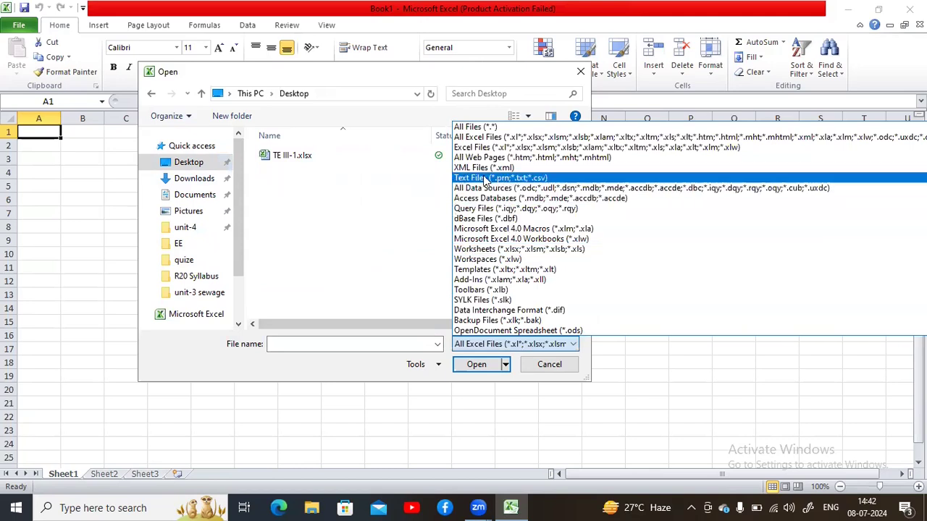
pyautogui.click(504, 182)
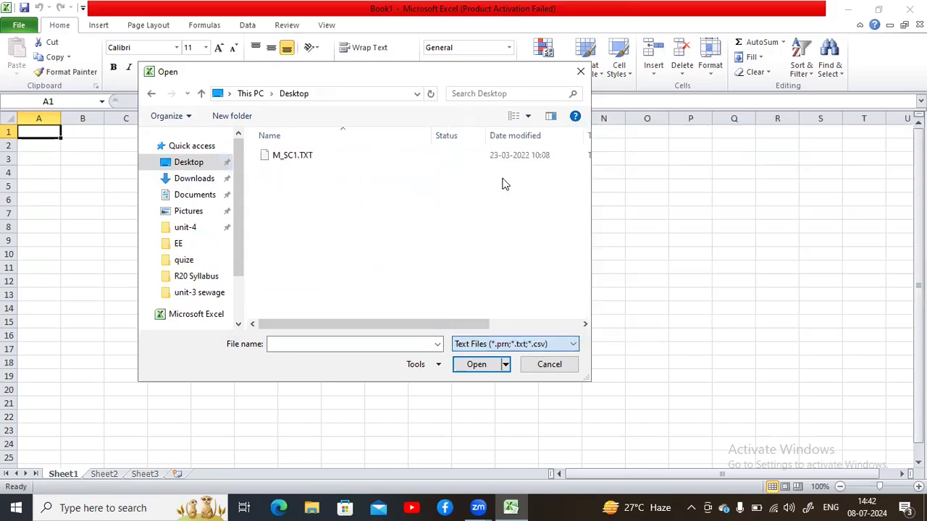
pyautogui.click(294, 157)
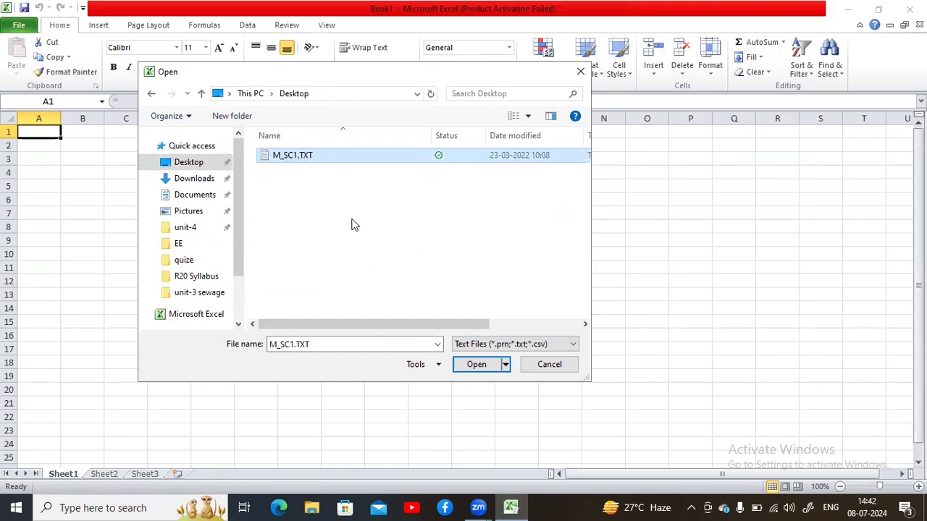
pyautogui.click(478, 365)
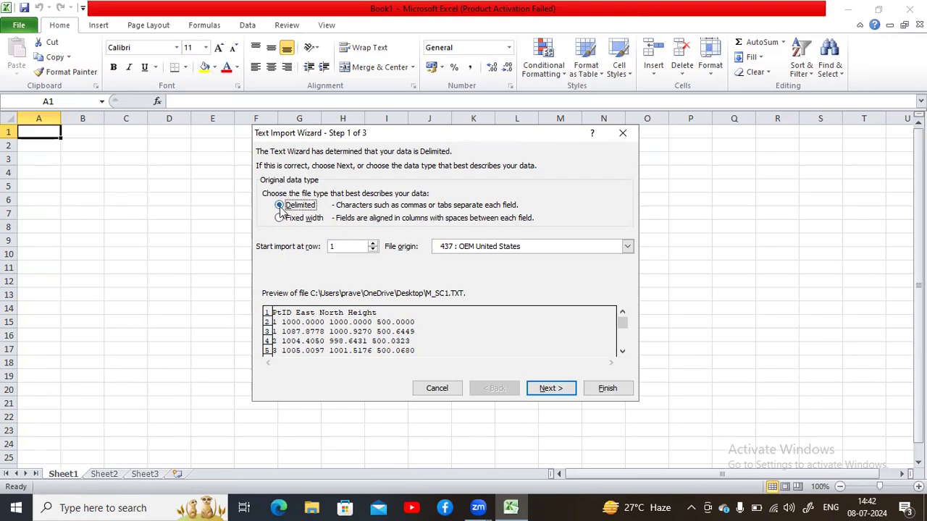
# Step: Import the points split on spaces rather than tabs, finishing the Text Import Wizard
pyautogui.click(551, 388)
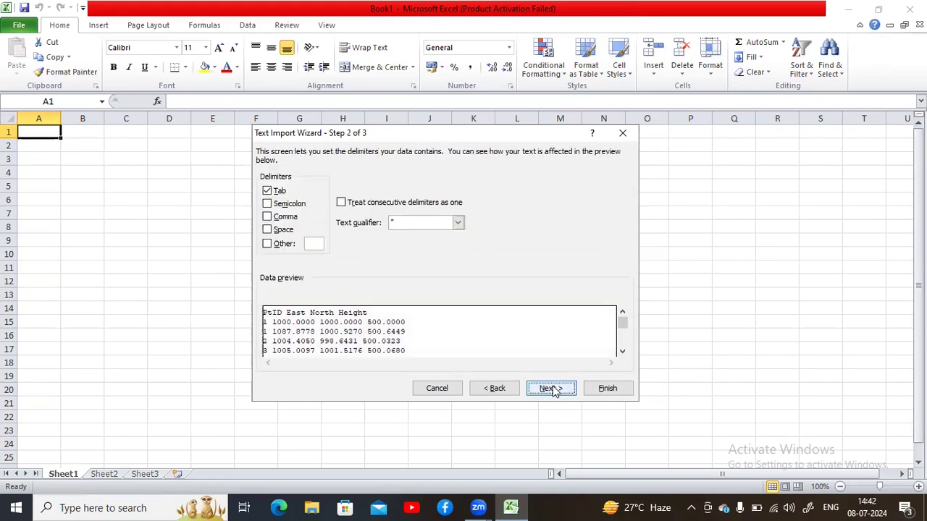
pyautogui.click(268, 230)
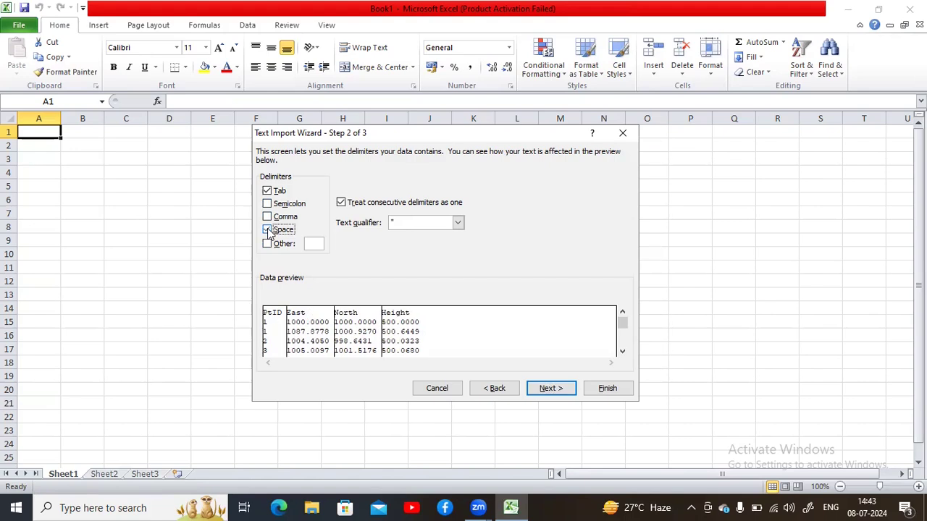
pyautogui.click(267, 191)
pyautogui.click(549, 389)
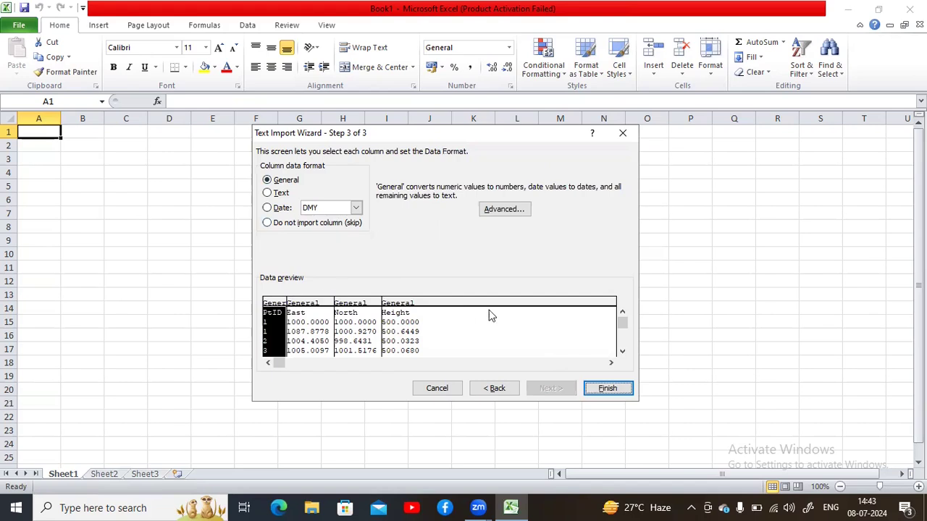
pyautogui.click(606, 389)
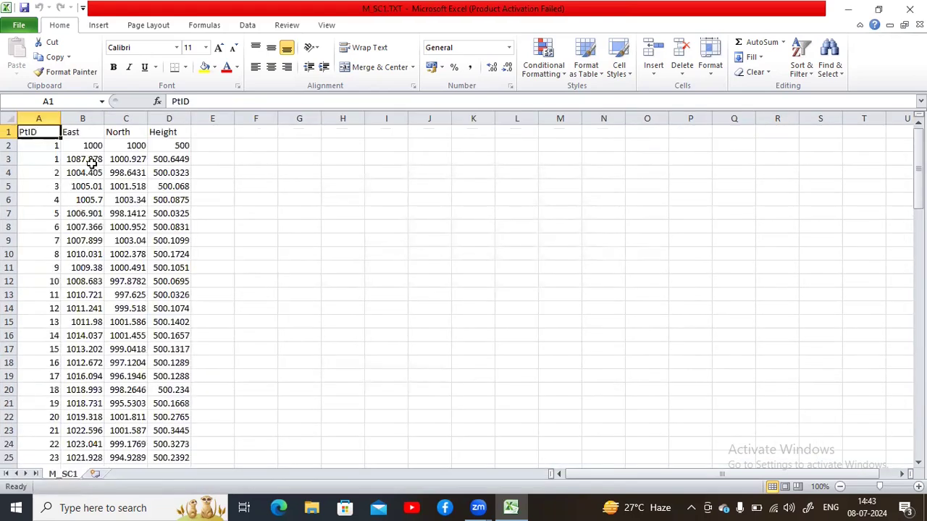
# Step: Delete row 2, the 1000, 1000, 500 point, from the imported table
pyautogui.scroll(-13, 129, 176)
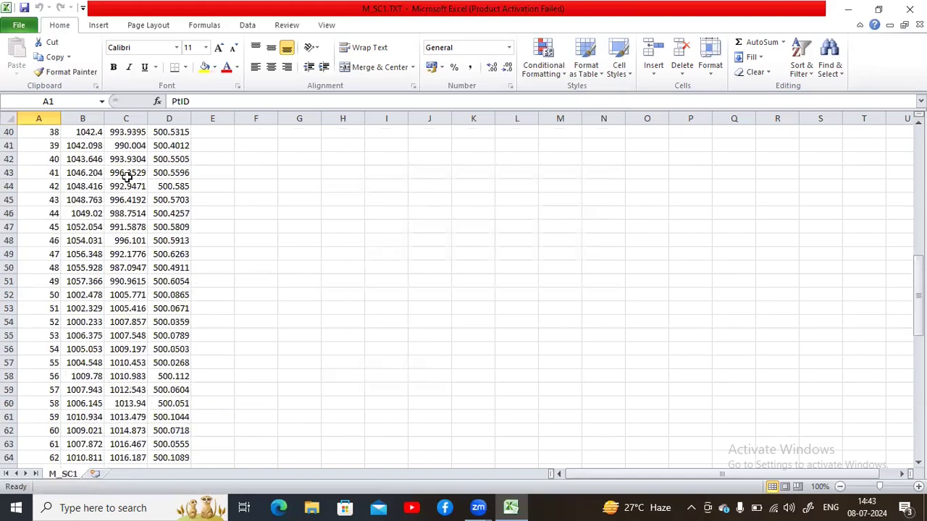
pyautogui.scroll(-17, 126, 177)
pyautogui.scroll(20, 127, 177)
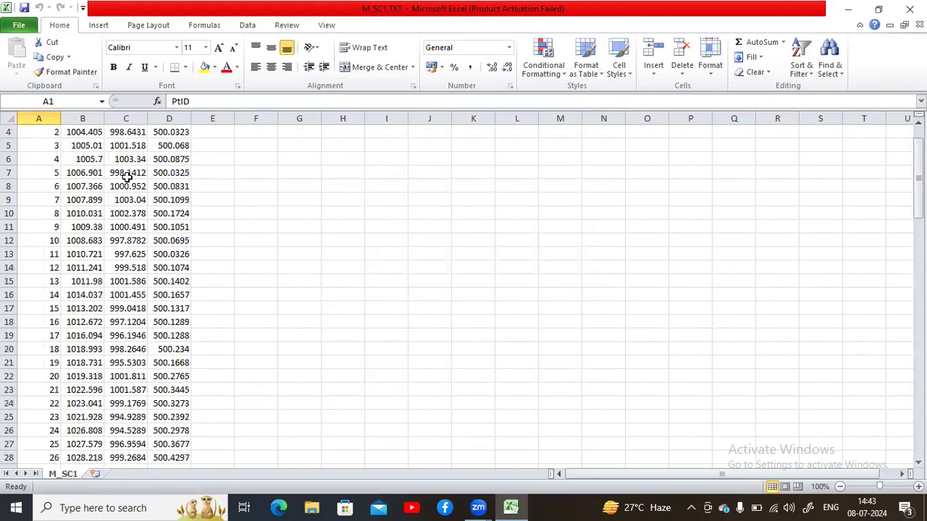
pyautogui.scroll(1, 127, 177)
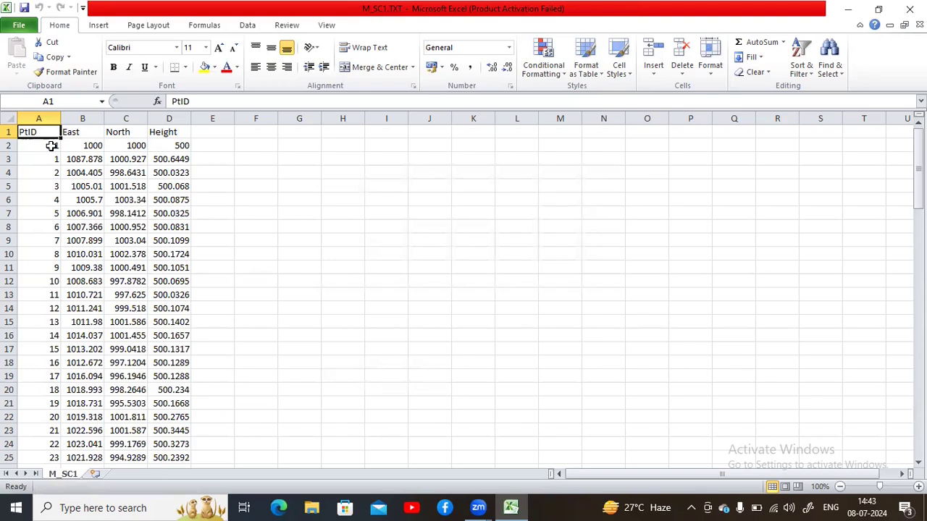
pyautogui.click(10, 145)
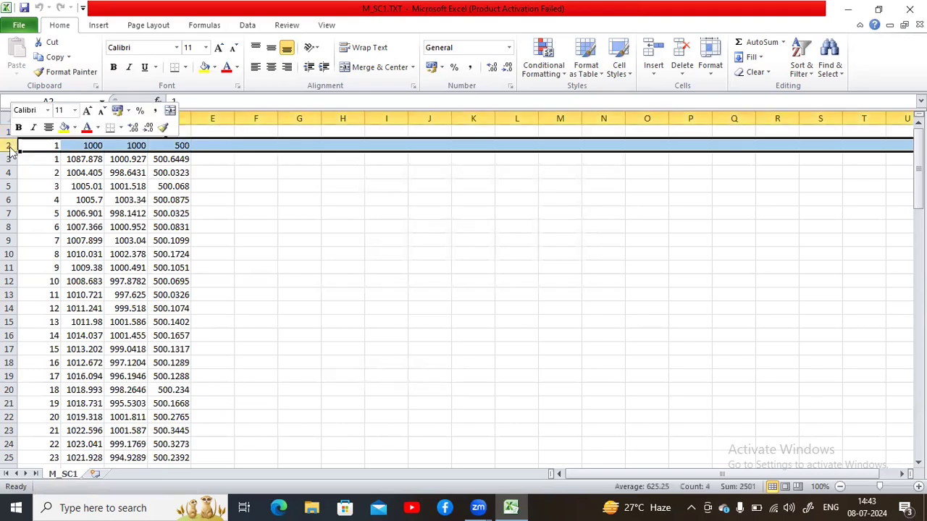
pyautogui.rightClick(10, 146)
pyautogui.click(48, 250)
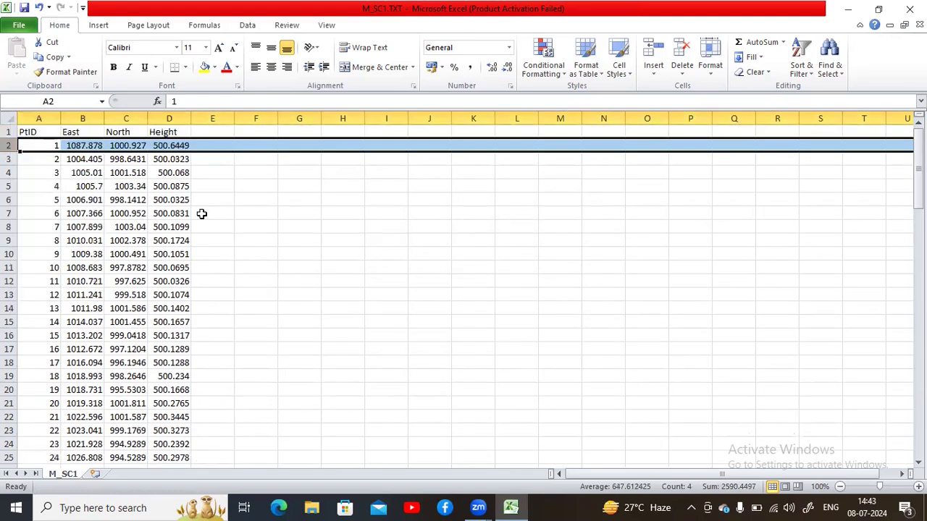
# Step: Check the table down to point 99, then bring up the workbook's File information page
pyautogui.scroll(-14, 148, 174)
pyautogui.scroll(-15, 148, 171)
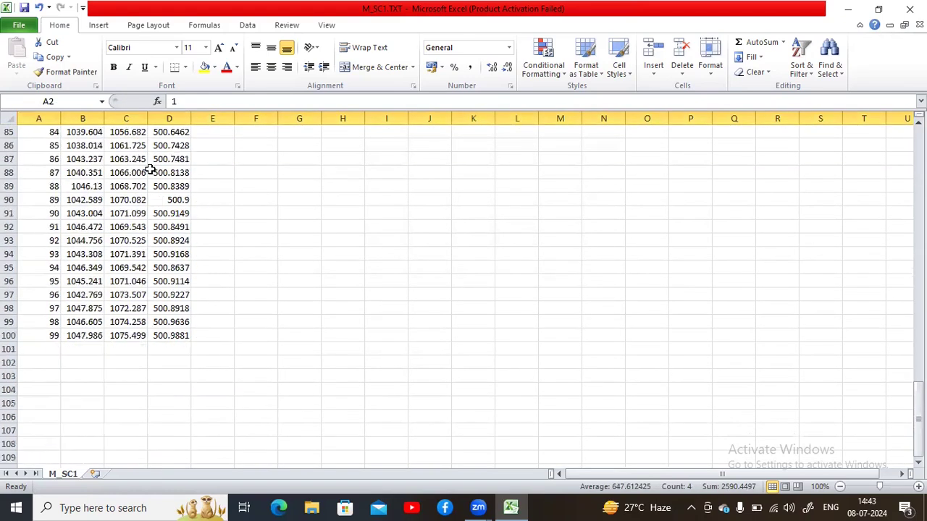
pyautogui.scroll(4, 148, 171)
pyautogui.scroll(-2, 149, 172)
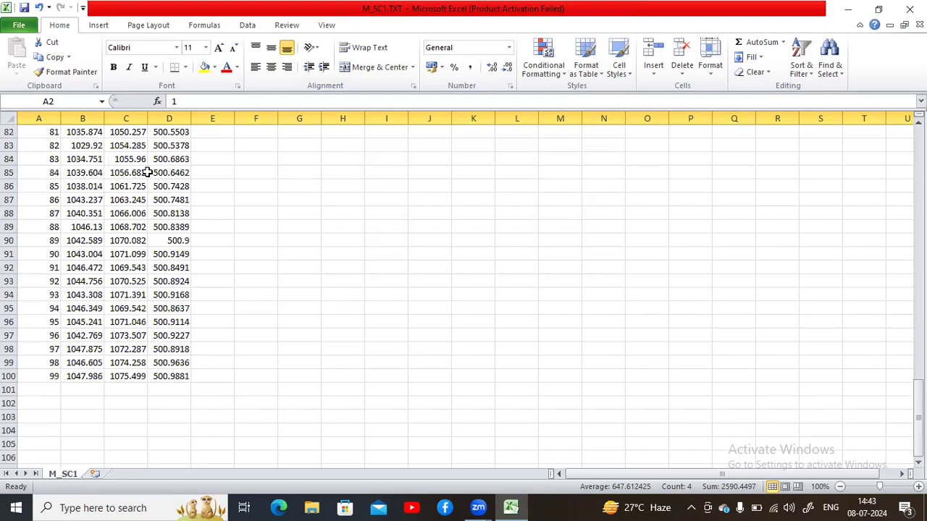
pyautogui.scroll(20, 149, 172)
pyautogui.click(239, 211)
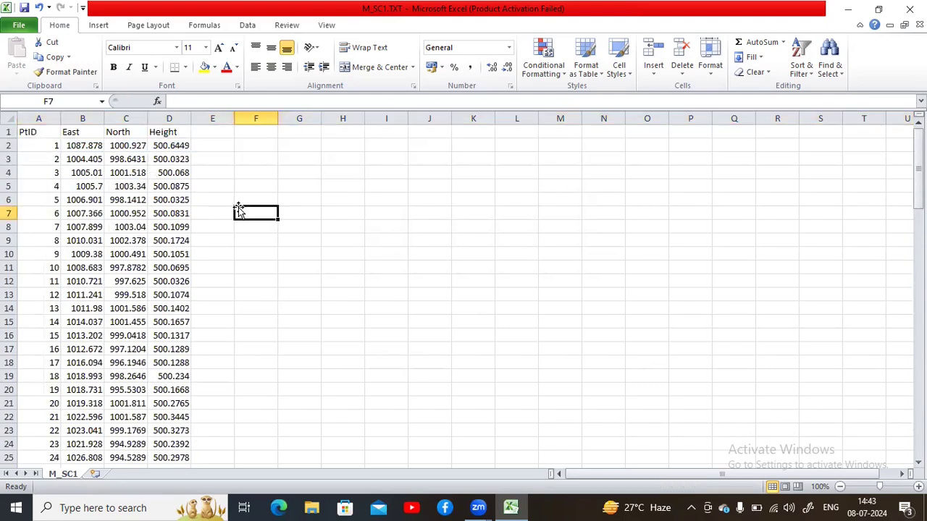
pyautogui.click(22, 26)
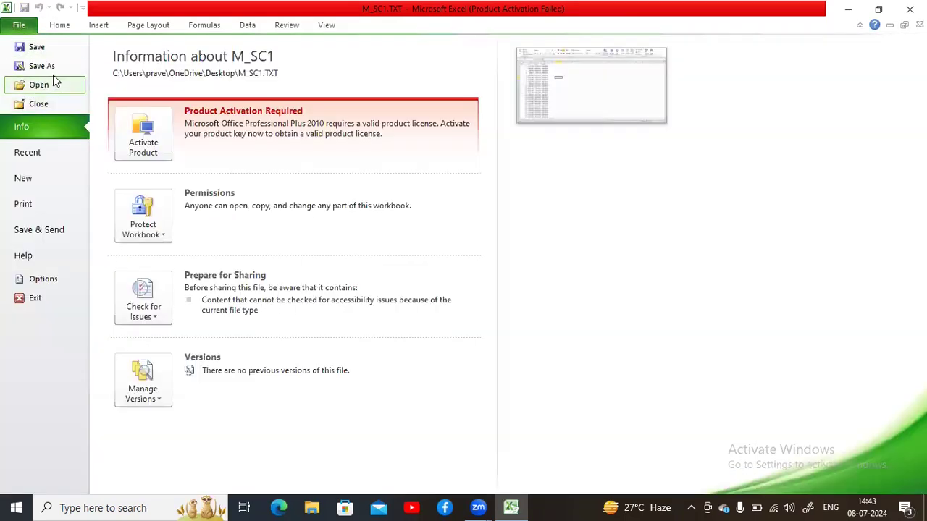
# Step: Save the table to the Desktop as 'contour tutorial' in Excel Workbook (.xlsx) format
pyautogui.click(41, 66)
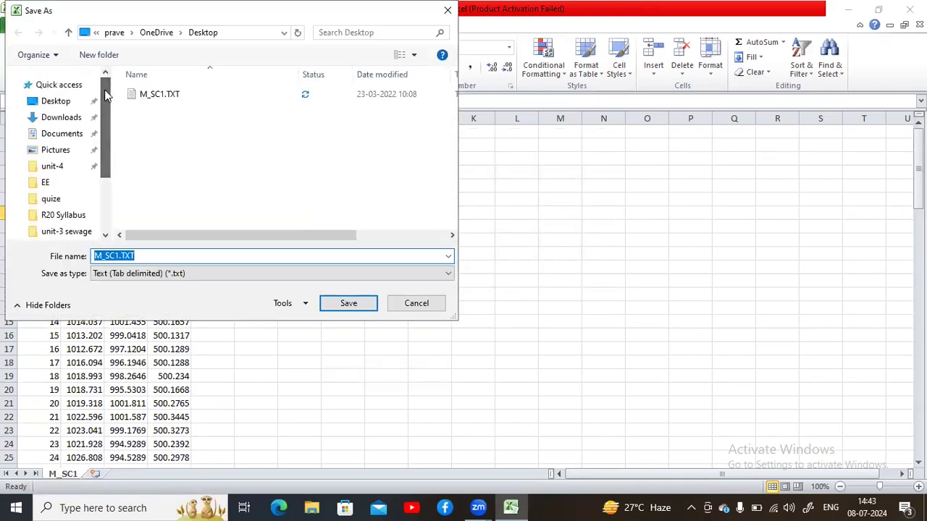
pyautogui.click(163, 252)
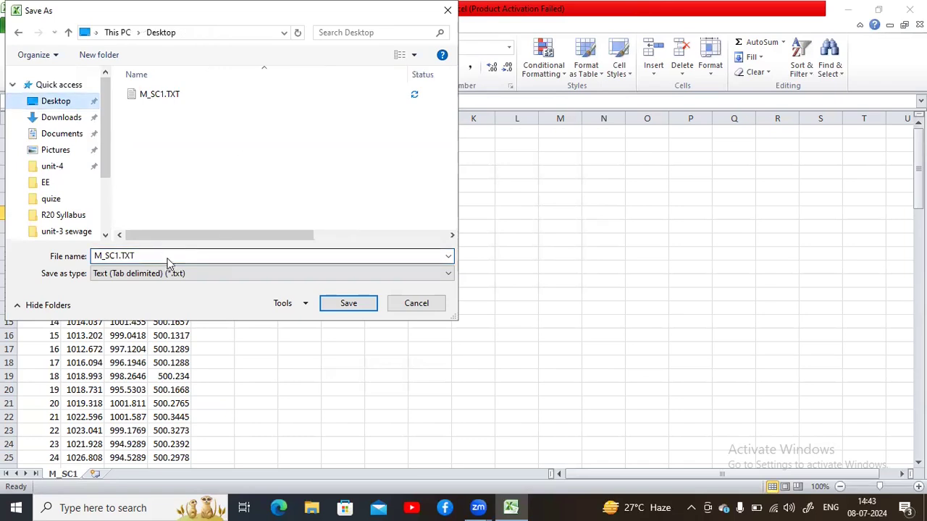
pyautogui.click(195, 274)
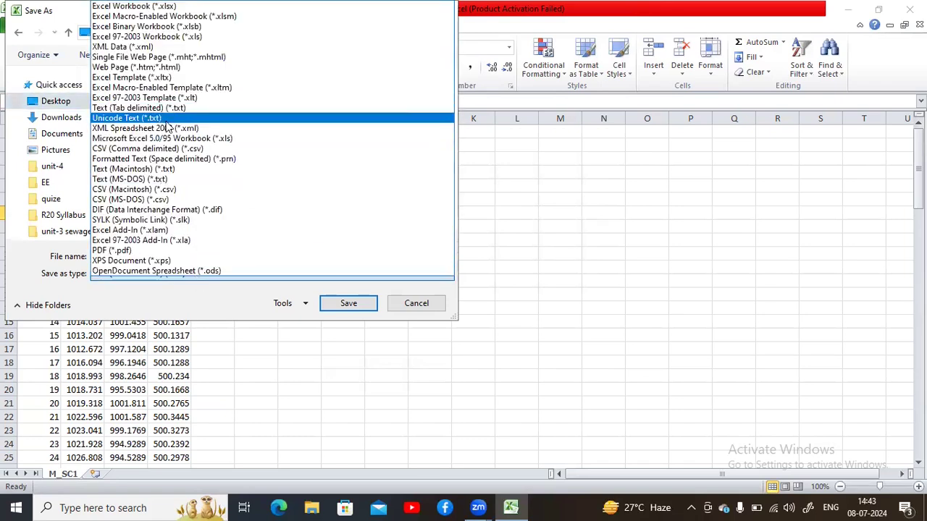
pyautogui.click(152, 7)
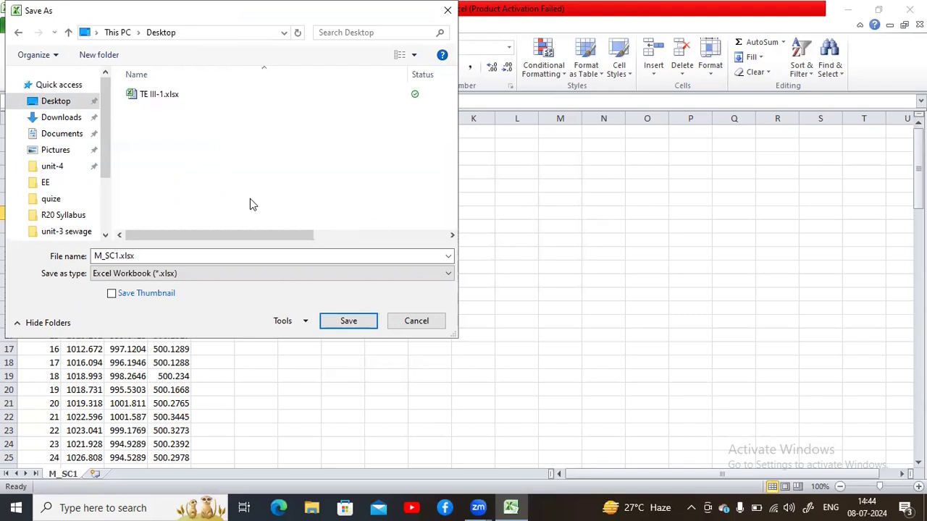
pyautogui.click(187, 254)
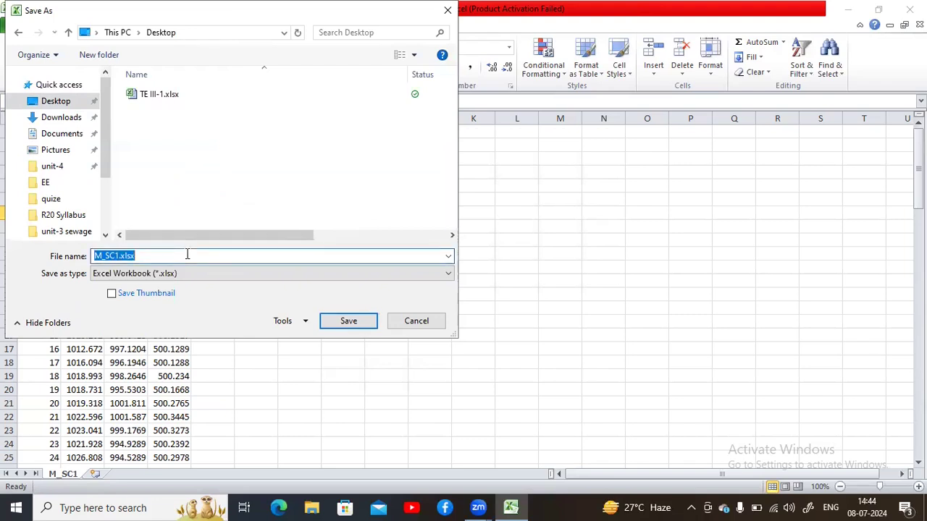
pyautogui.write('contour tuto')
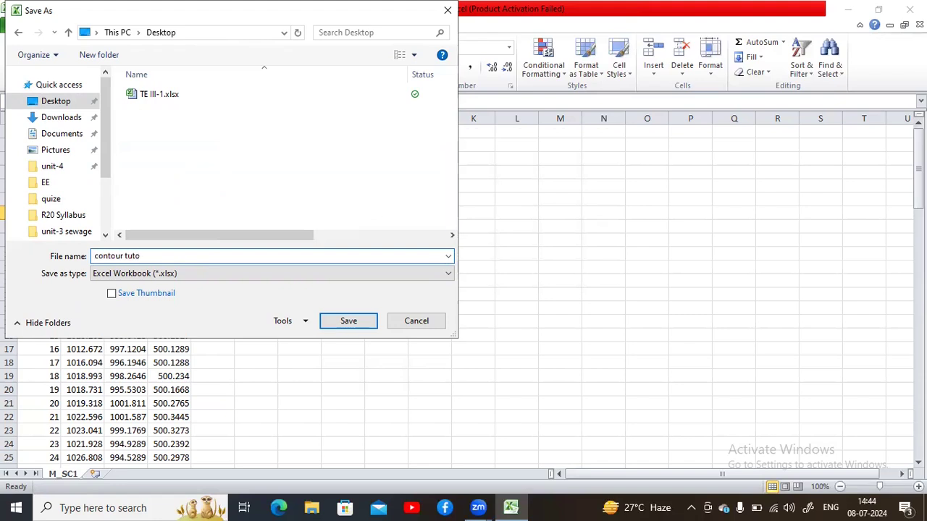
pyautogui.write('rial')
pyautogui.click(351, 323)
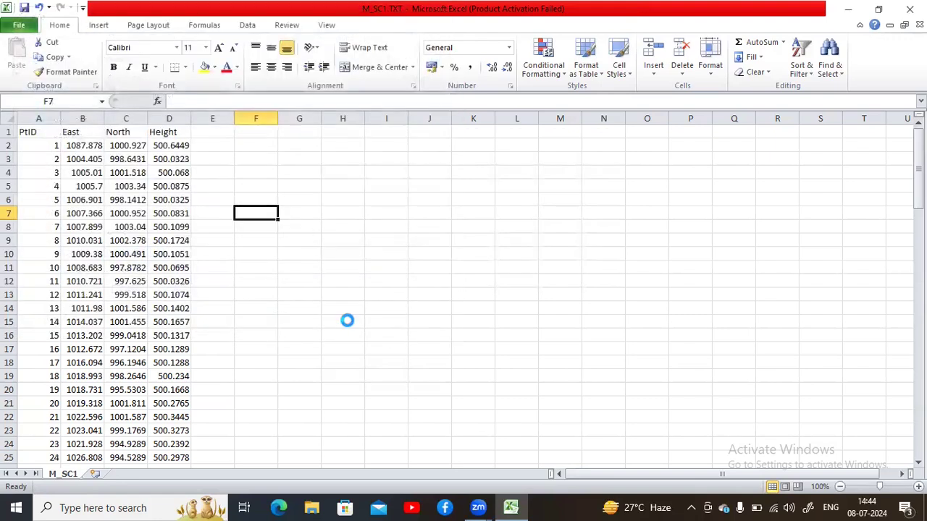
# Step: Close Excel, start ESurvey CADD from the desktop and dismiss the Type mismatch error
pyautogui.click(896, 10)
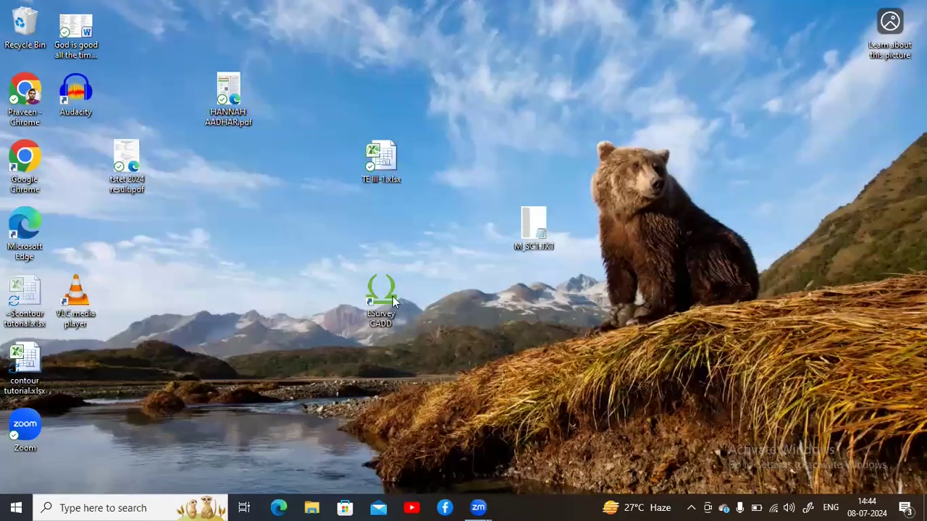
pyautogui.doubleClick(384, 296)
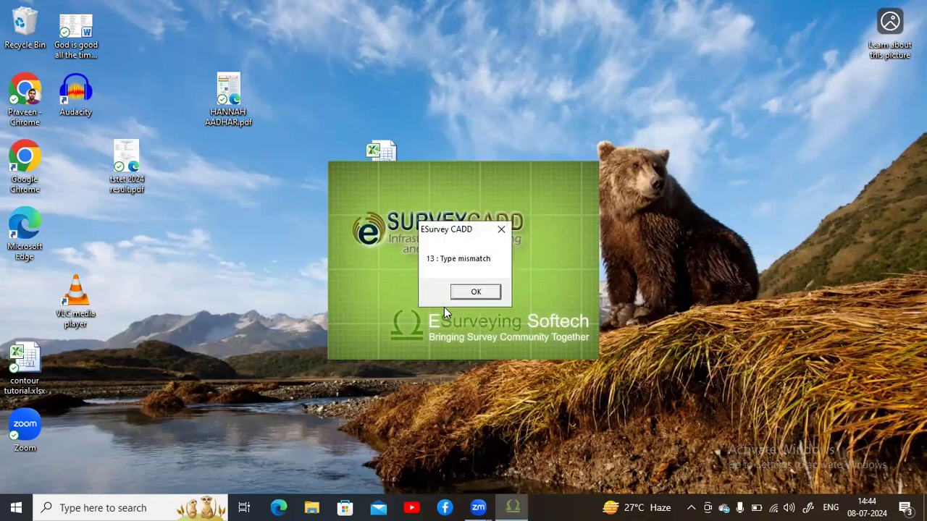
pyautogui.click(475, 292)
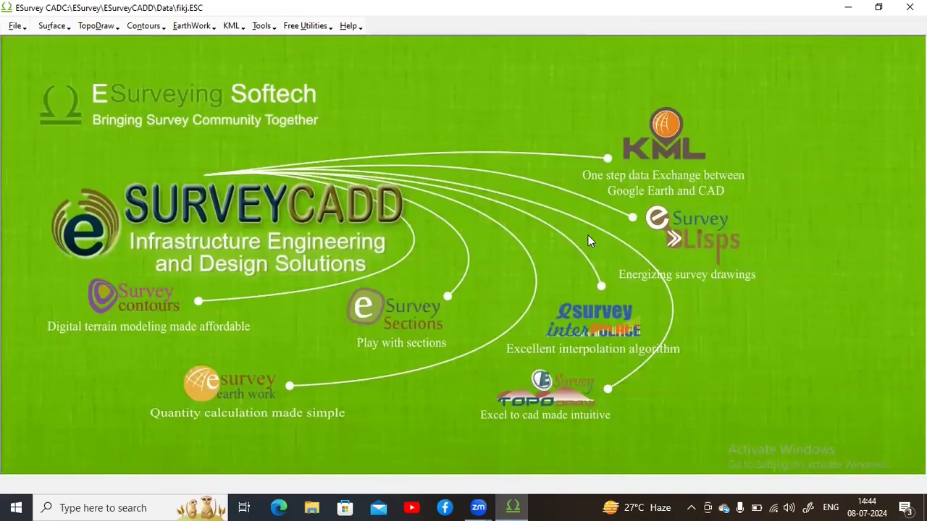
# Step: Create the Topo Draw / Contours / Earthwork data file 'contour expo.ESC' in C:\ESurvey\ESurveyCADD\Data
pyautogui.click(18, 31)
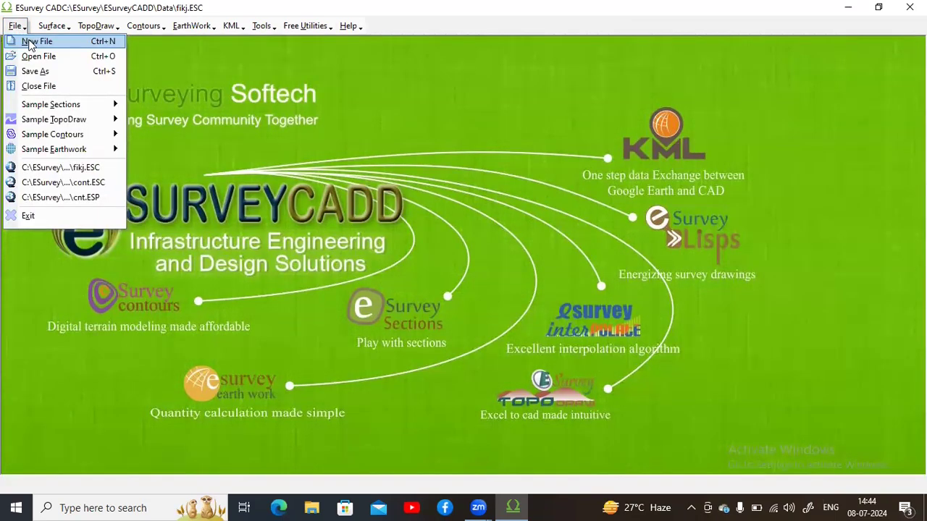
pyautogui.click(31, 43)
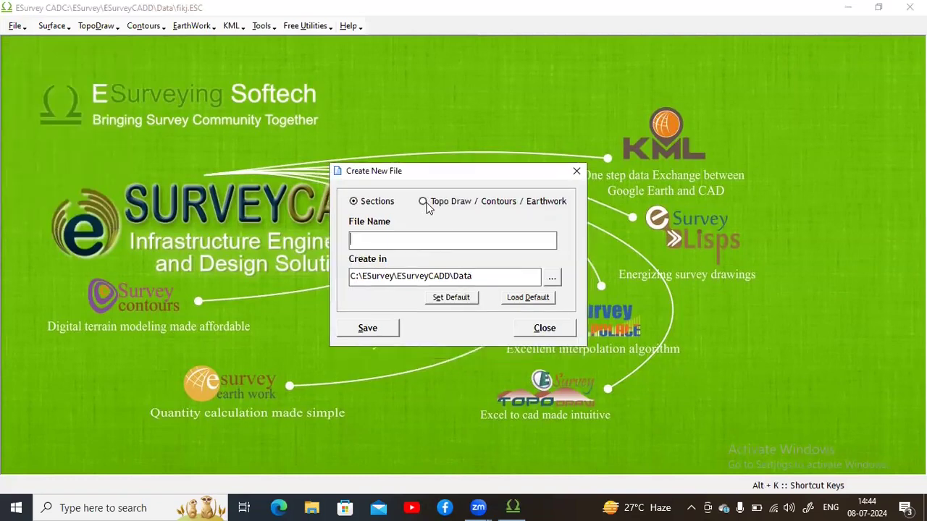
pyautogui.click(425, 203)
pyautogui.click(392, 243)
pyautogui.write('contour expo')
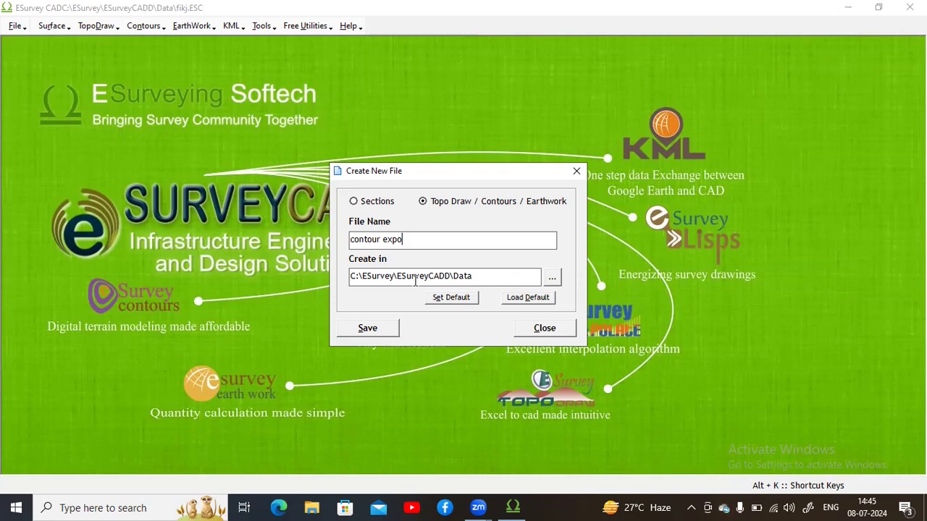
pyautogui.click(368, 328)
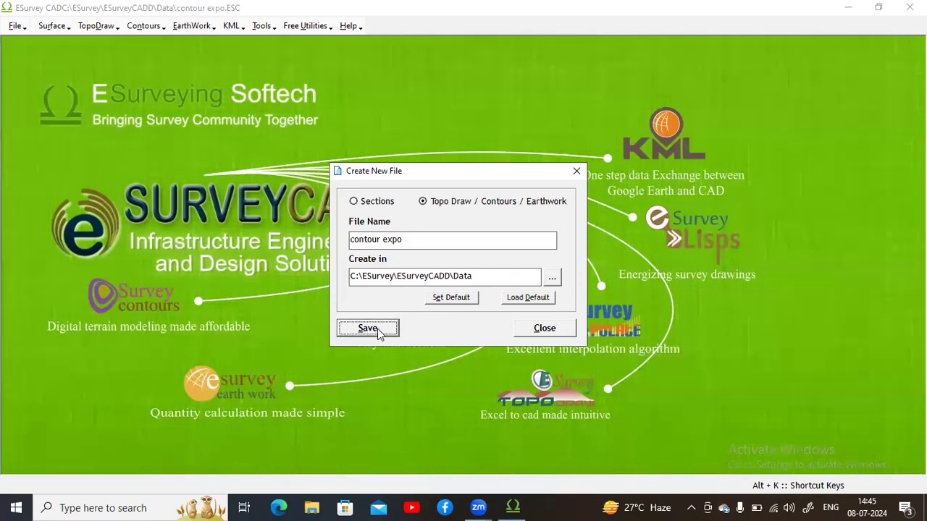
pyautogui.click(457, 297)
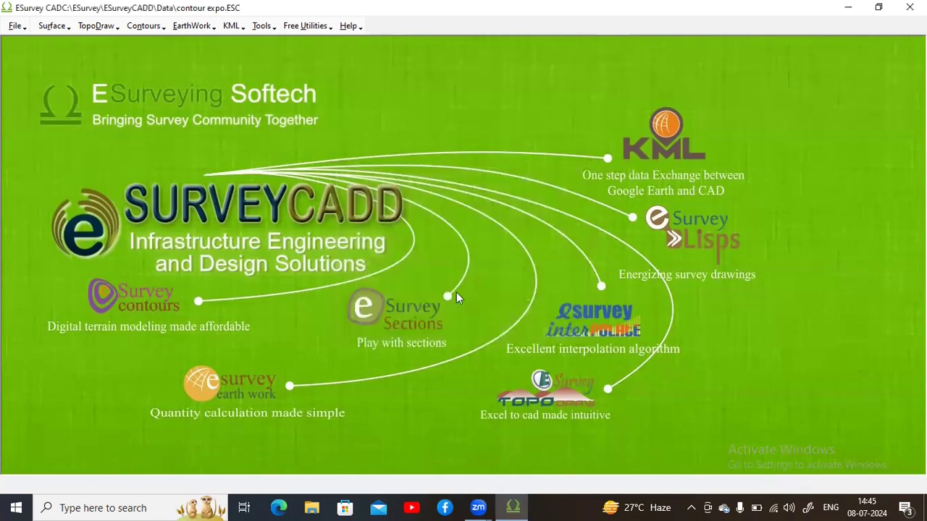
# Step: Set up a point import from contour tutorial.xlsx with the Remark column number cleared
pyautogui.click(55, 30)
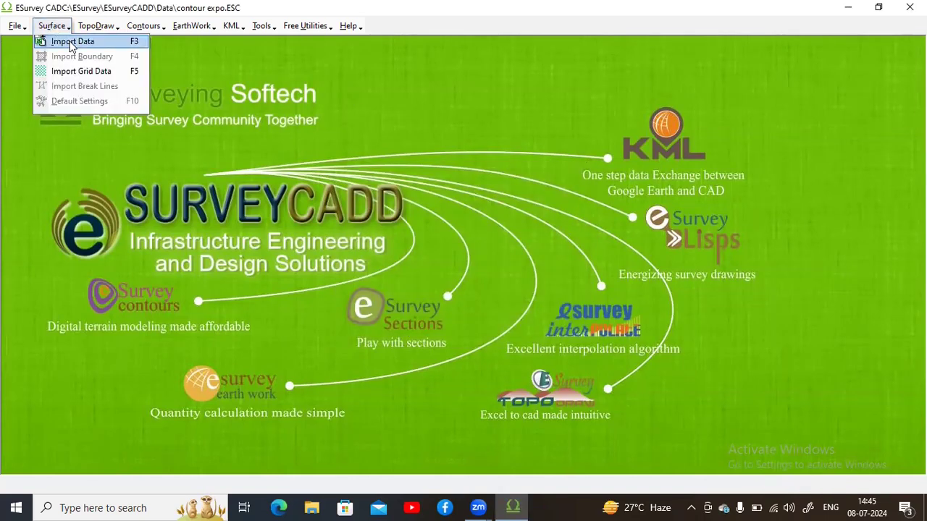
pyautogui.click(72, 42)
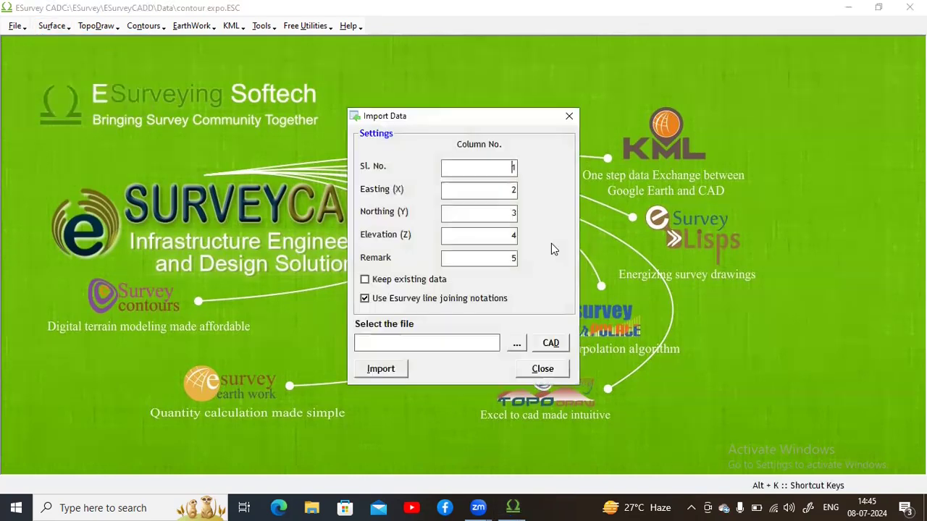
pyautogui.click(519, 344)
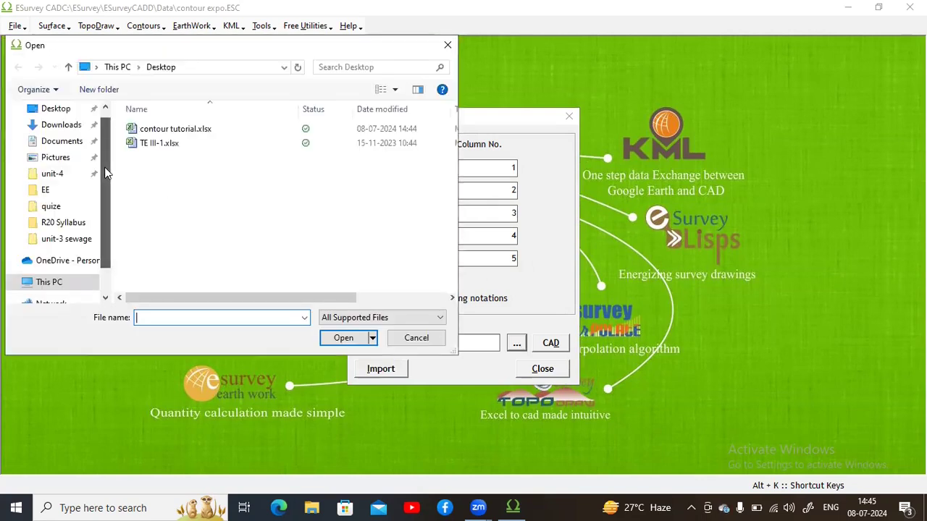
pyautogui.scroll(1, 105, 173)
pyautogui.click(181, 129)
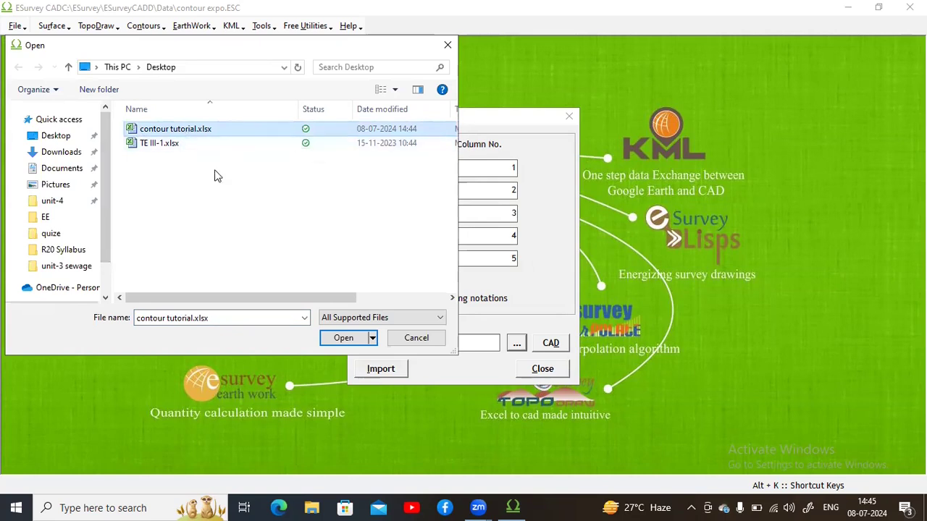
pyautogui.click(343, 338)
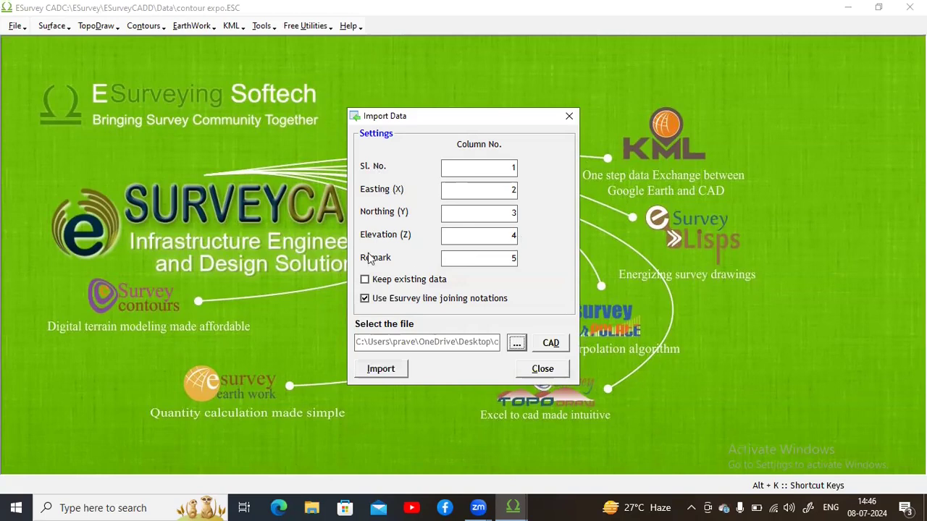
pyautogui.click(513, 259)
pyautogui.write('5')
pyautogui.doubleClick(514, 259)
pyautogui.press('BackSpace')
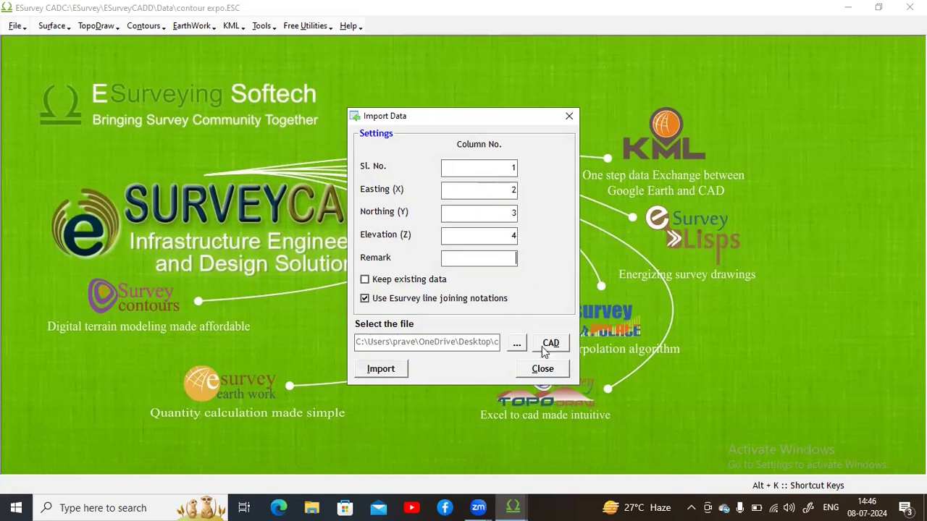
# Step: Import the 100 points, keeping the zero-elevation point and acknowledging the duplicate-serial warning
pyautogui.click(380, 370)
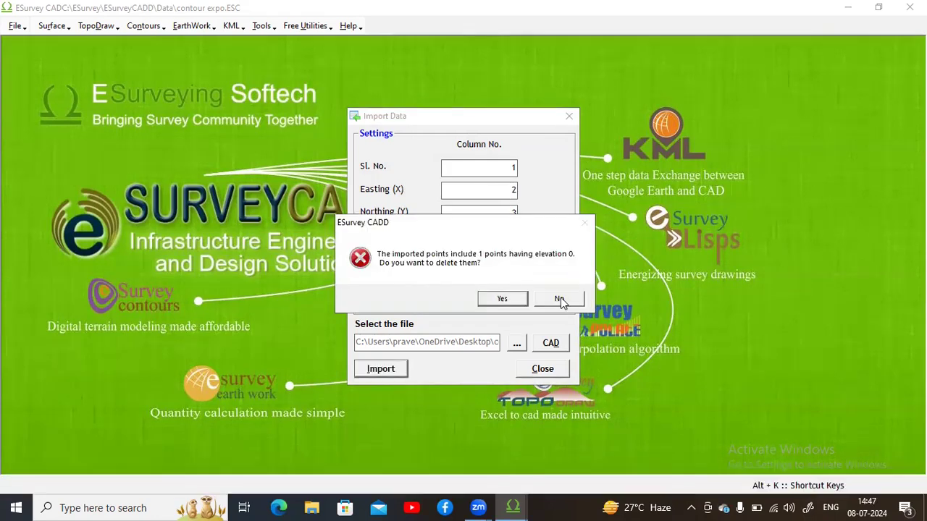
pyautogui.click(560, 300)
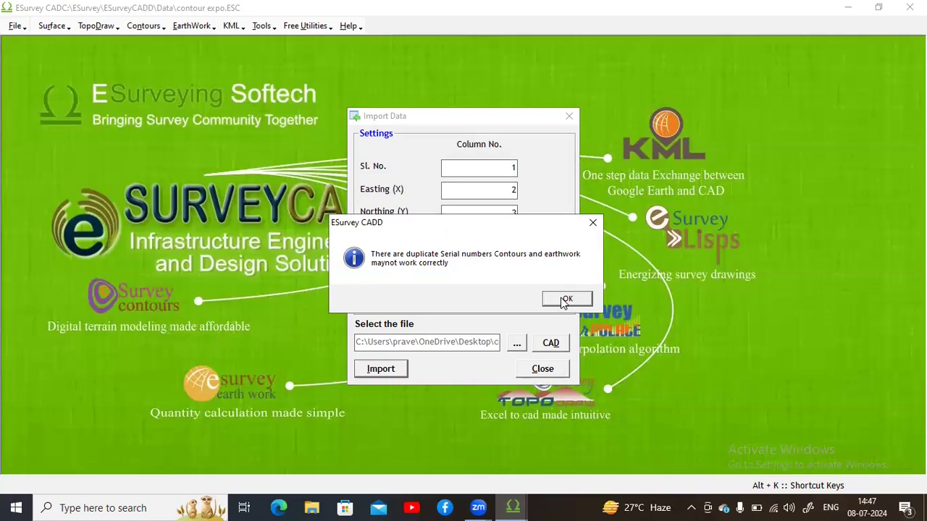
pyautogui.click(564, 301)
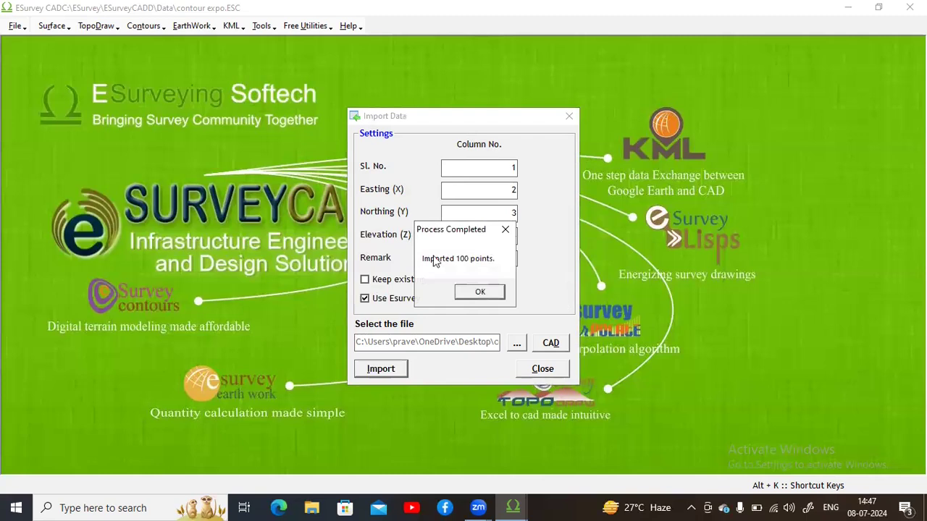
pyautogui.click(481, 293)
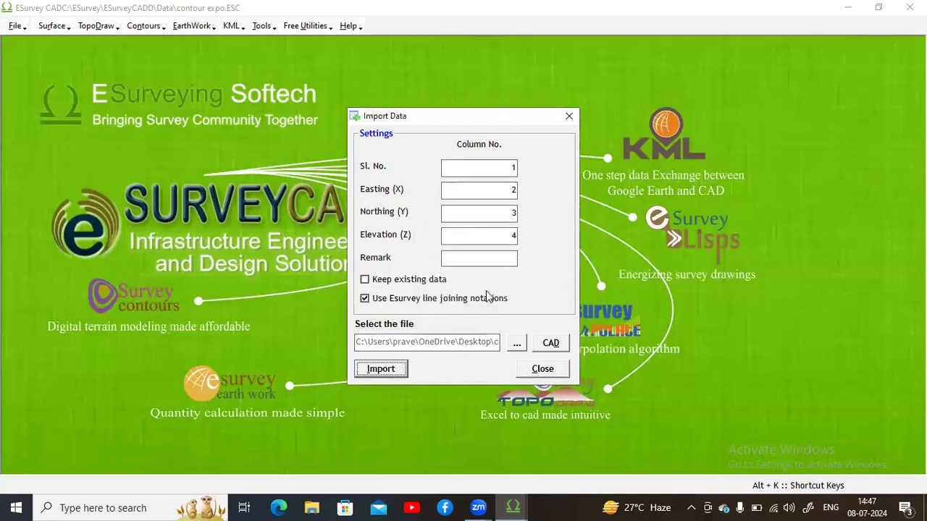
pyautogui.click(543, 369)
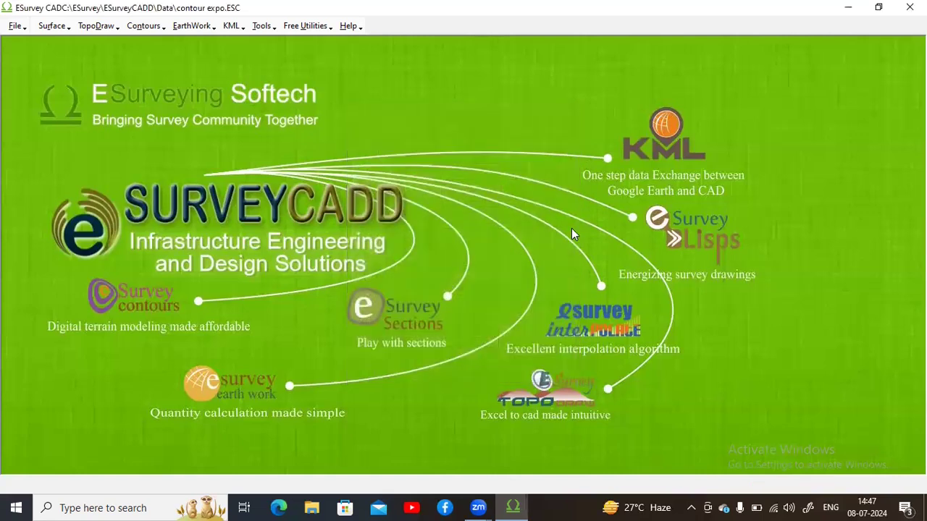
# Step: Generate the Contours Map at interval 1 with major contours every 5
pyautogui.click(144, 25)
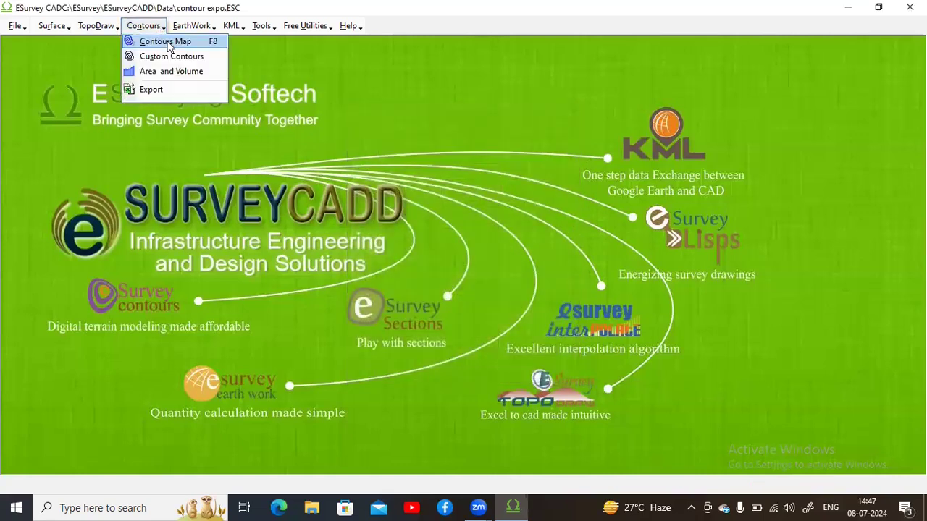
pyautogui.click(165, 42)
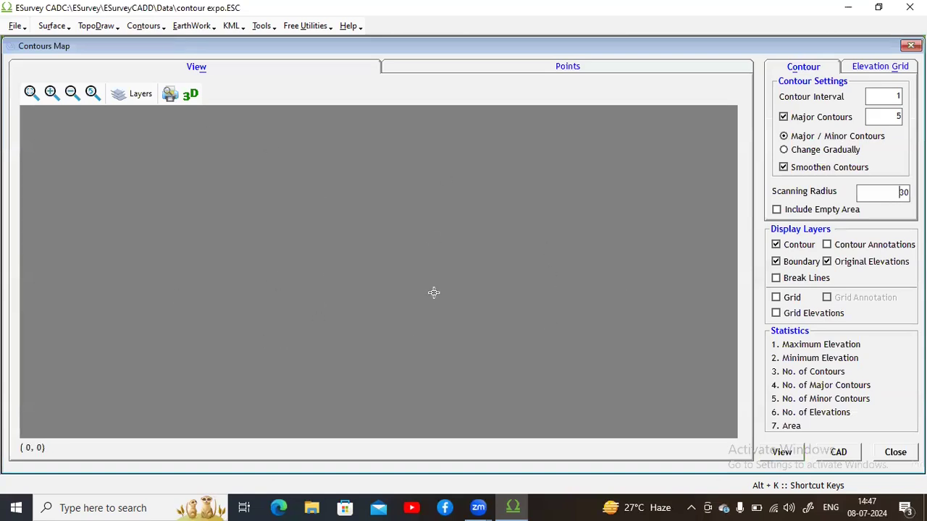
pyautogui.click(777, 452)
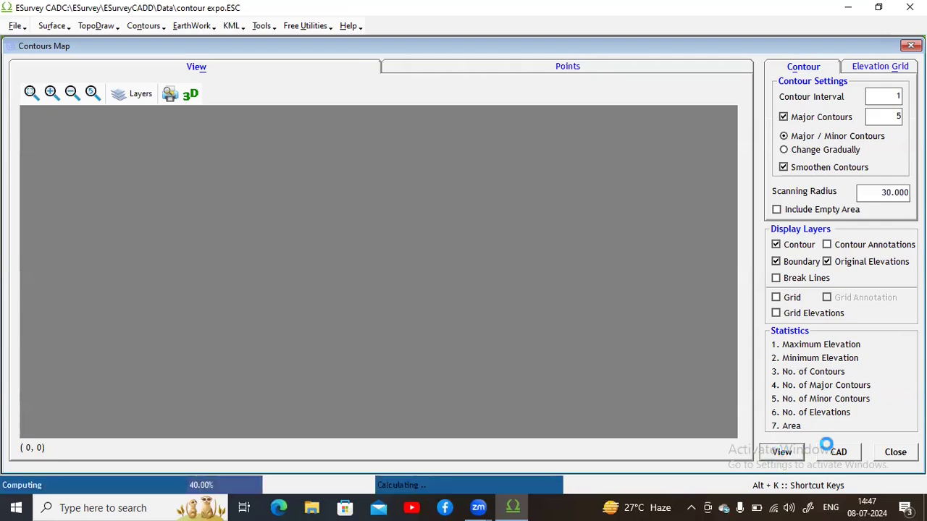
pyautogui.press('Return')
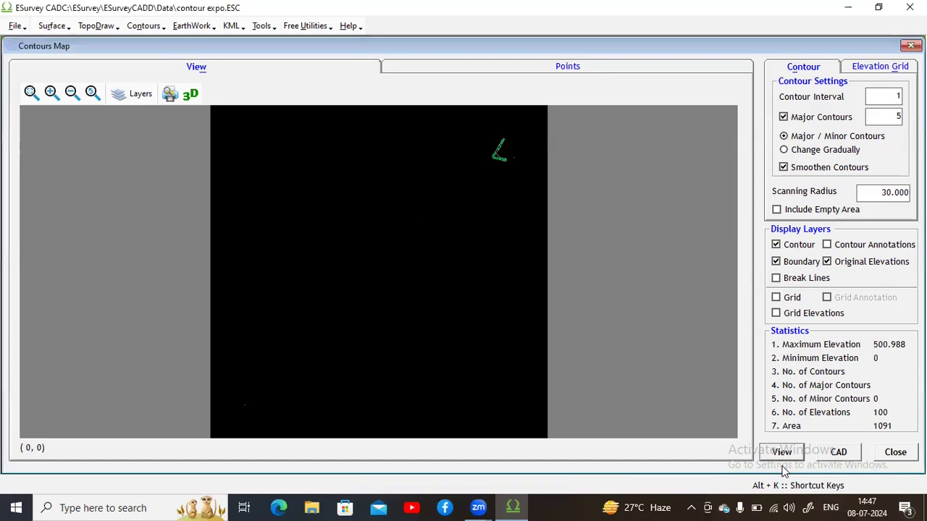
# Step: Zoom in and out over the contour map to inspect the points and their boundary
pyautogui.scroll(3, 512, 146)
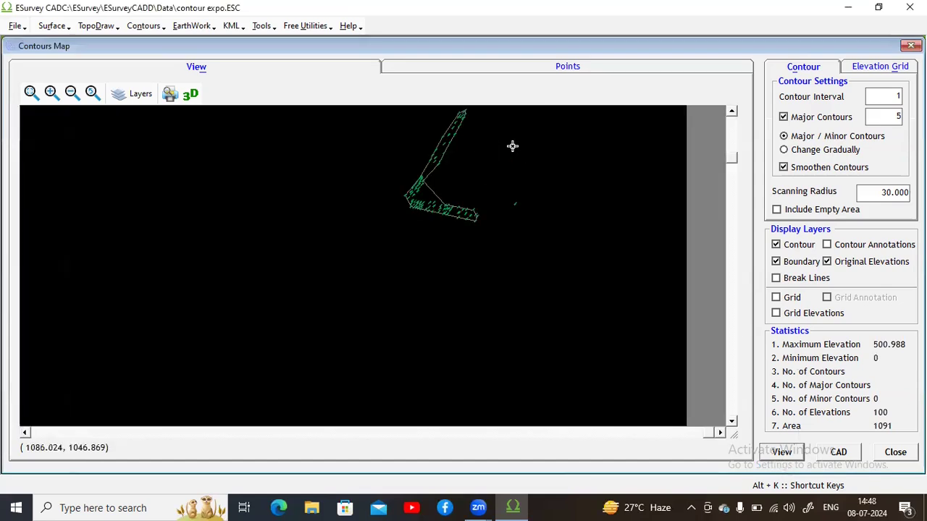
pyautogui.scroll(-3, 488, 157)
pyautogui.scroll(5, 438, 258)
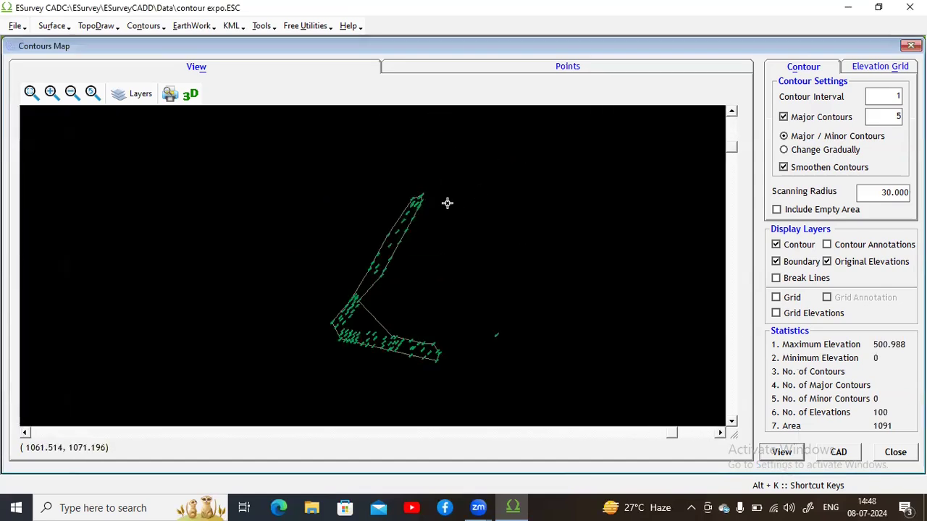
pyautogui.scroll(-2, 409, 218)
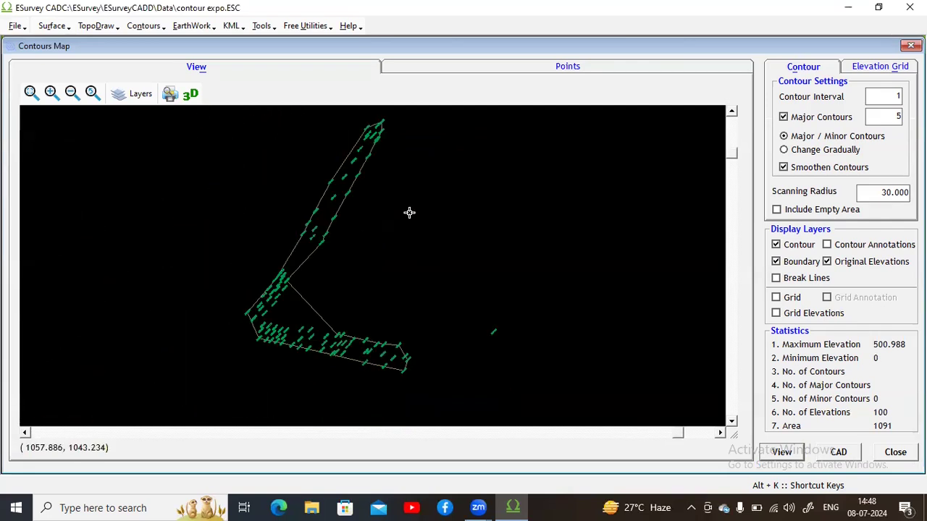
pyautogui.scroll(-4, 439, 184)
pyautogui.scroll(-1, 439, 183)
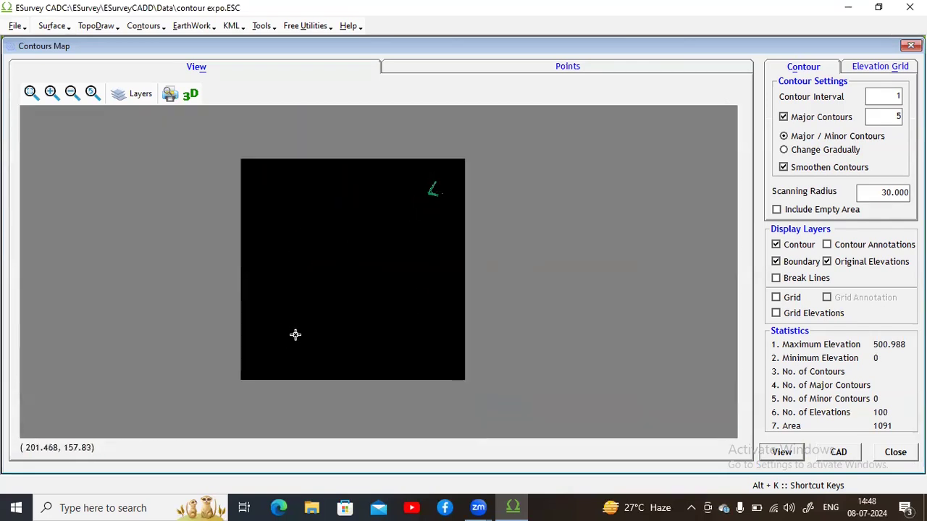
pyautogui.scroll(2, 296, 333)
pyautogui.scroll(3, 291, 310)
pyautogui.scroll(3, 217, 408)
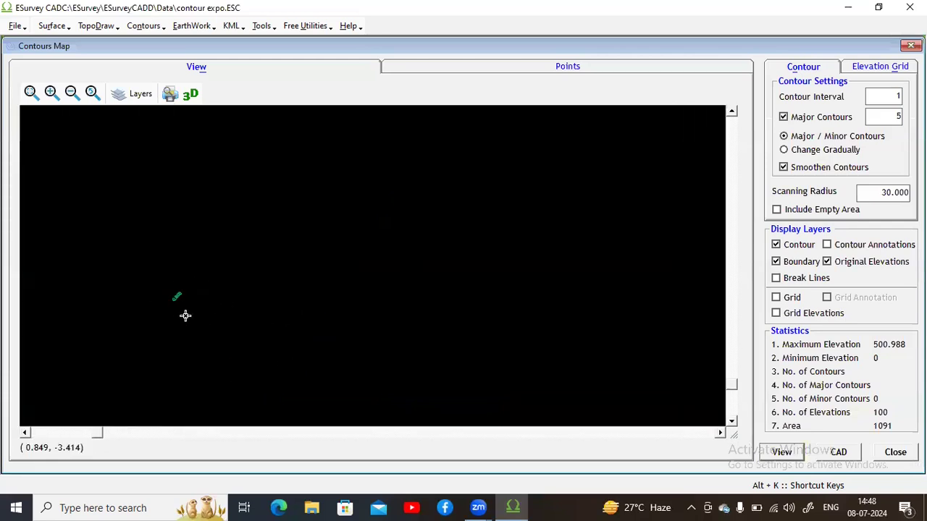
pyautogui.scroll(3, 184, 290)
pyautogui.scroll(-3, 177, 300)
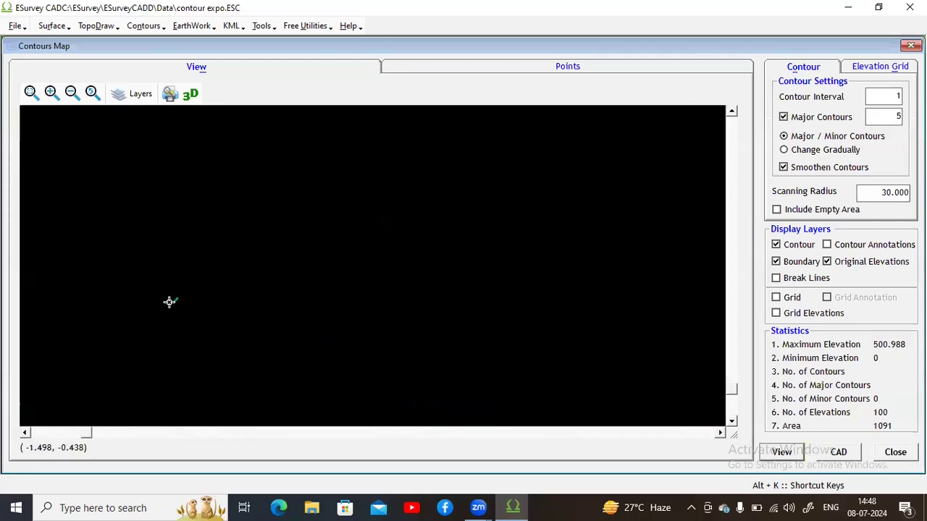
pyautogui.scroll(-3, 178, 299)
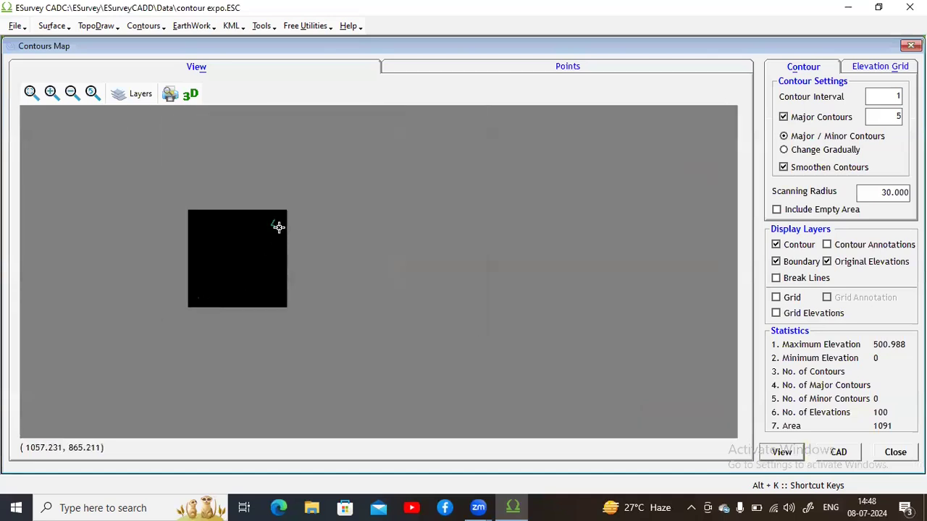
pyautogui.scroll(3, 277, 224)
pyautogui.scroll(-1, 274, 232)
pyautogui.scroll(3, 276, 240)
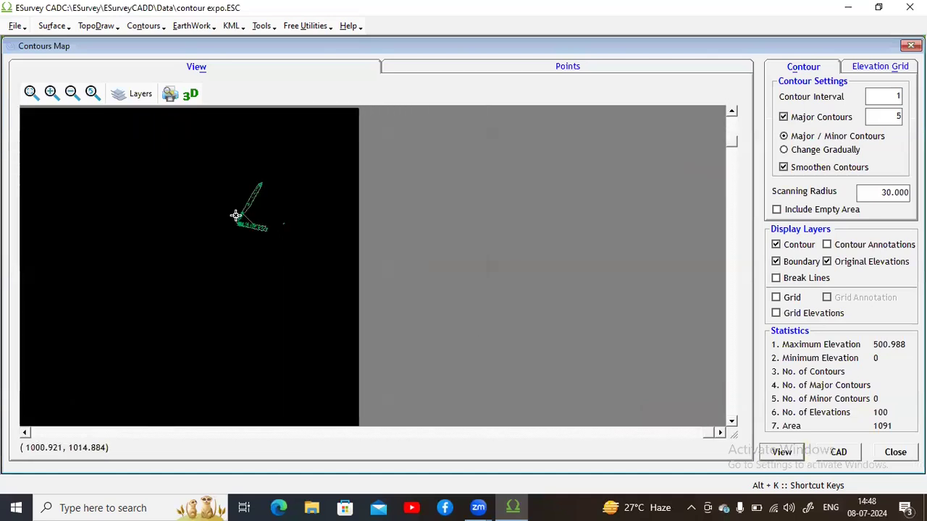
# Step: Untick Consider for point 1 at (0, 0, 0) in the Points table, then return to the map view
pyautogui.click(569, 67)
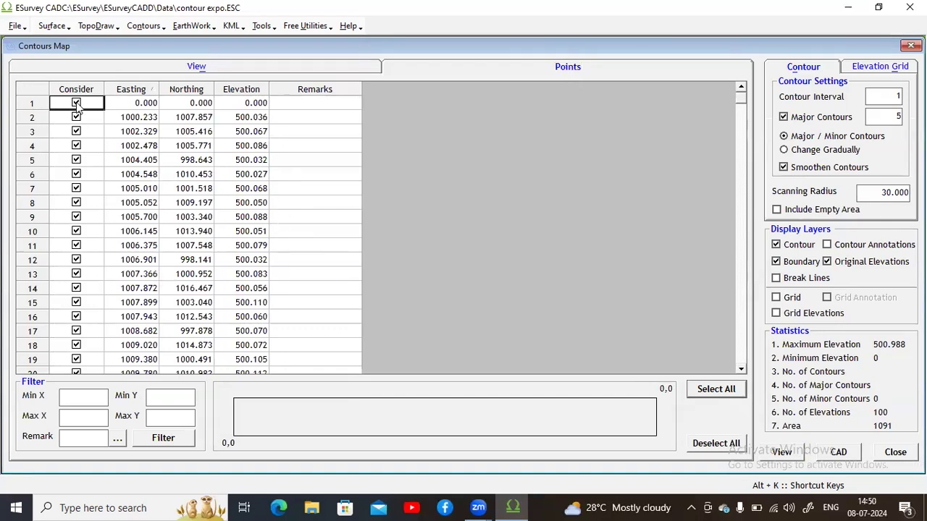
pyautogui.click(76, 103)
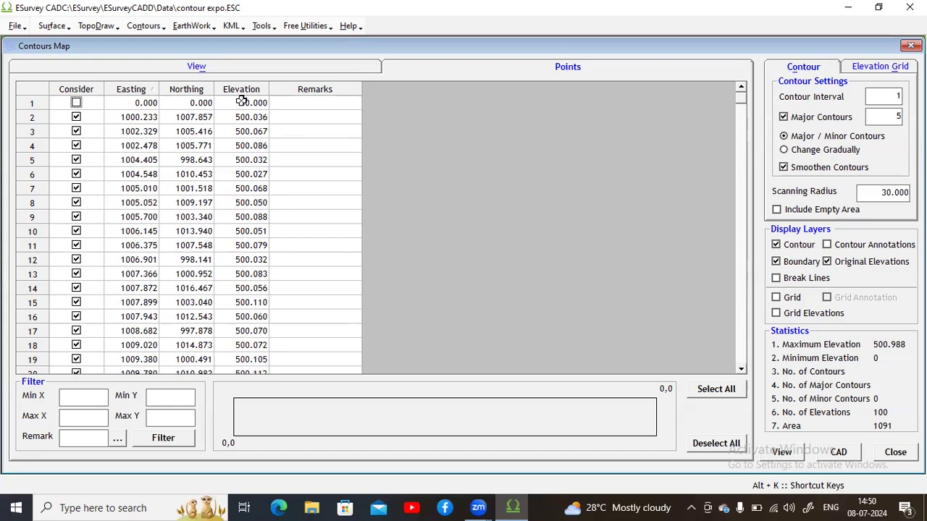
pyautogui.click(206, 67)
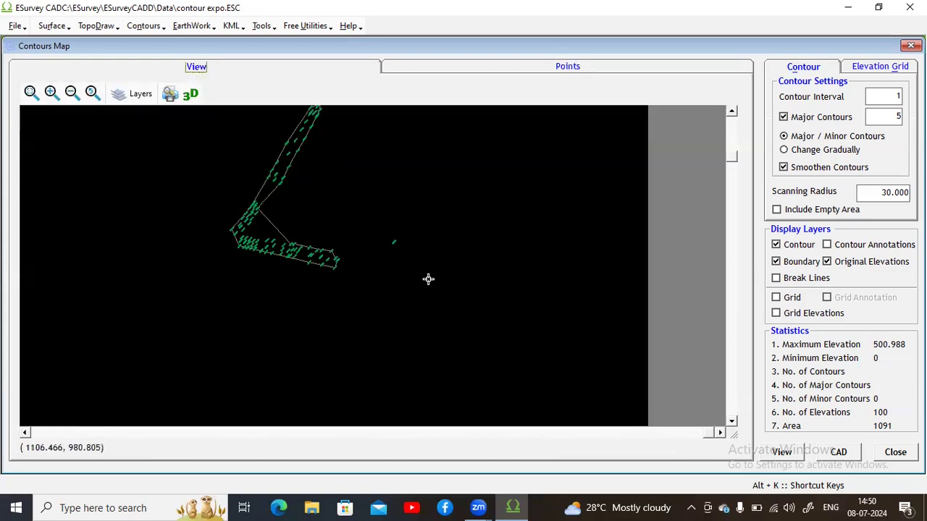
# Step: Recompute the contours without point 1, giving 99 elevations from 500.027 to 500.988 over area 1089
pyautogui.click(779, 452)
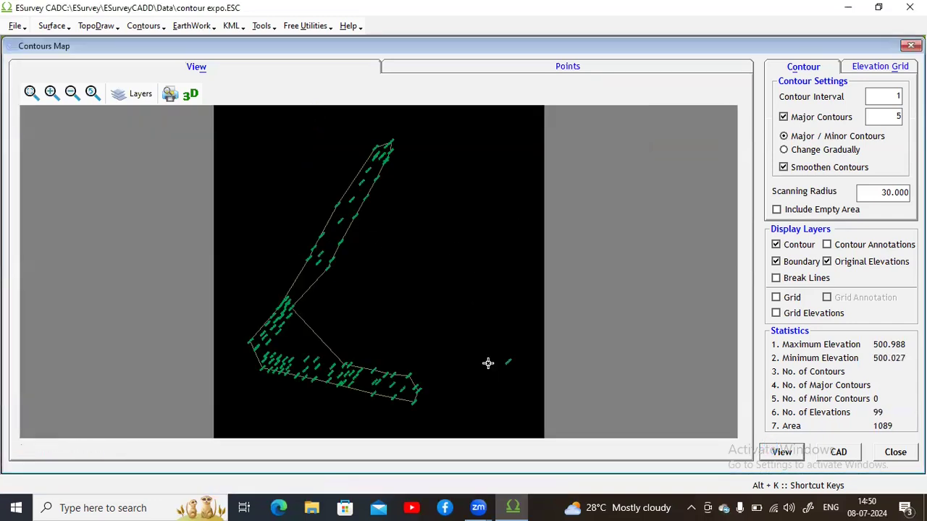
pyautogui.scroll(3, 507, 371)
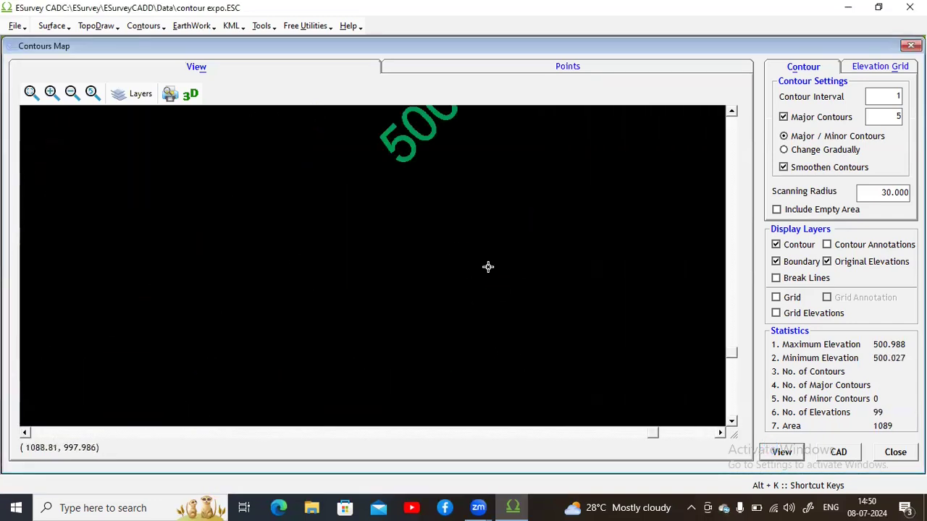
pyautogui.scroll(-3, 550, 268)
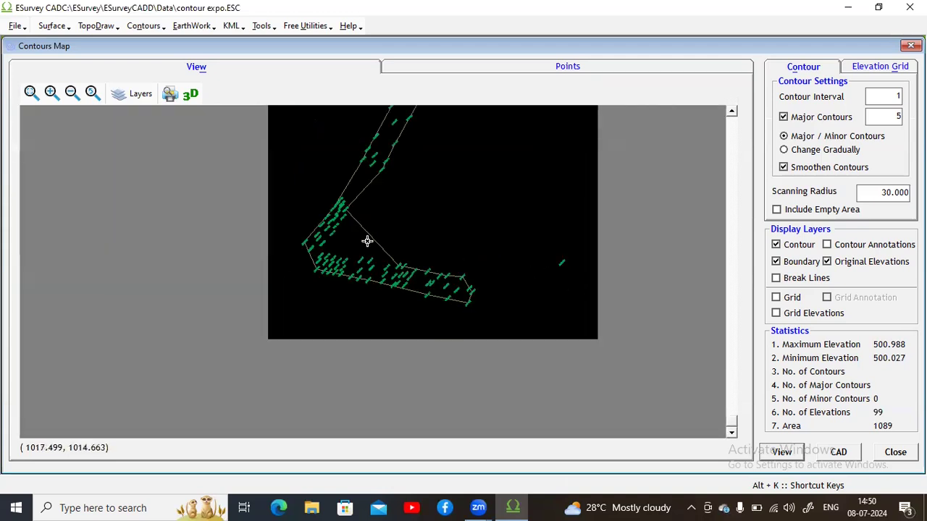
pyautogui.scroll(-1, 369, 232)
pyautogui.scroll(2, 382, 185)
pyautogui.scroll(2, 374, 195)
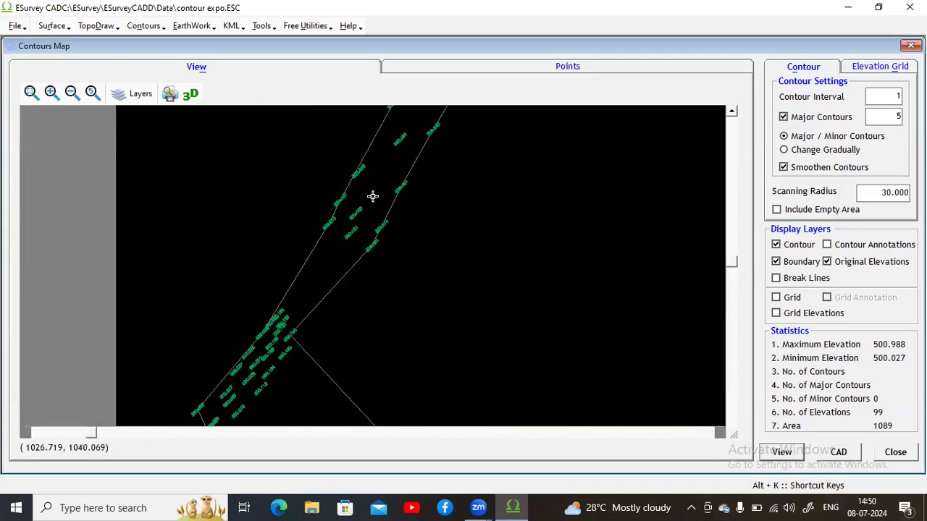
pyautogui.scroll(-3, 340, 228)
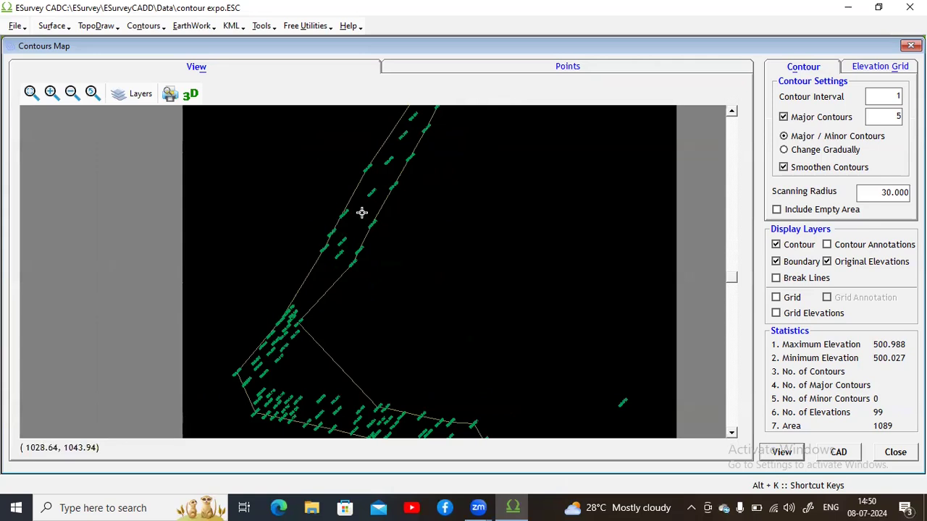
pyautogui.scroll(3, 362, 211)
pyautogui.scroll(-4, 326, 224)
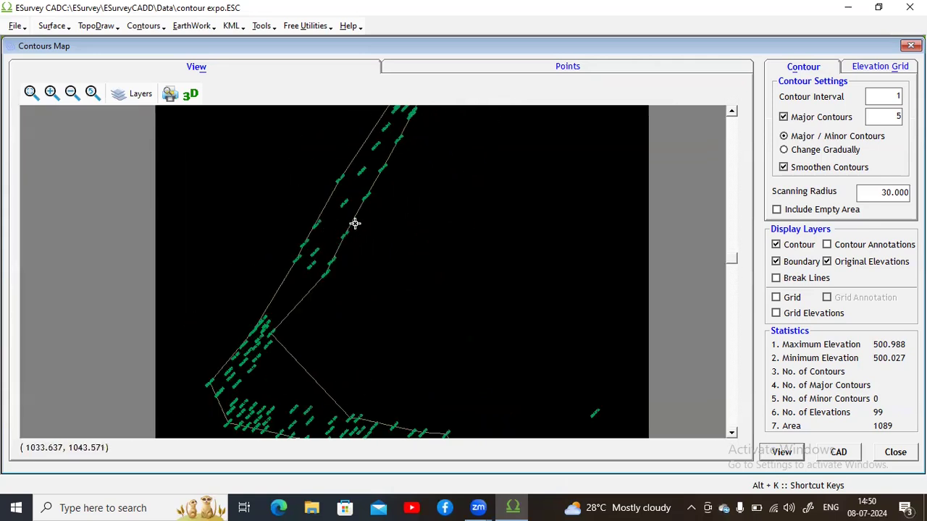
pyautogui.scroll(2, 374, 302)
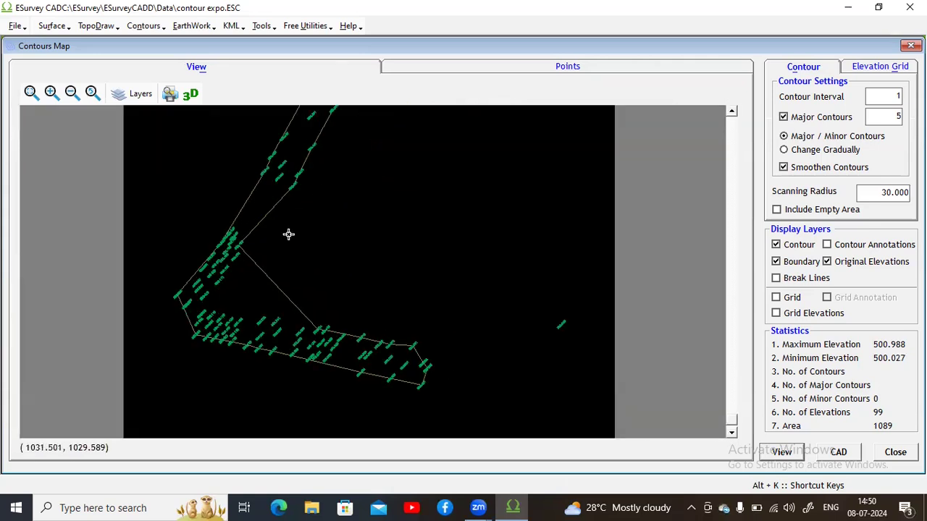
pyautogui.scroll(-1, 290, 281)
pyautogui.scroll(-1, 289, 282)
pyautogui.scroll(2, 360, 133)
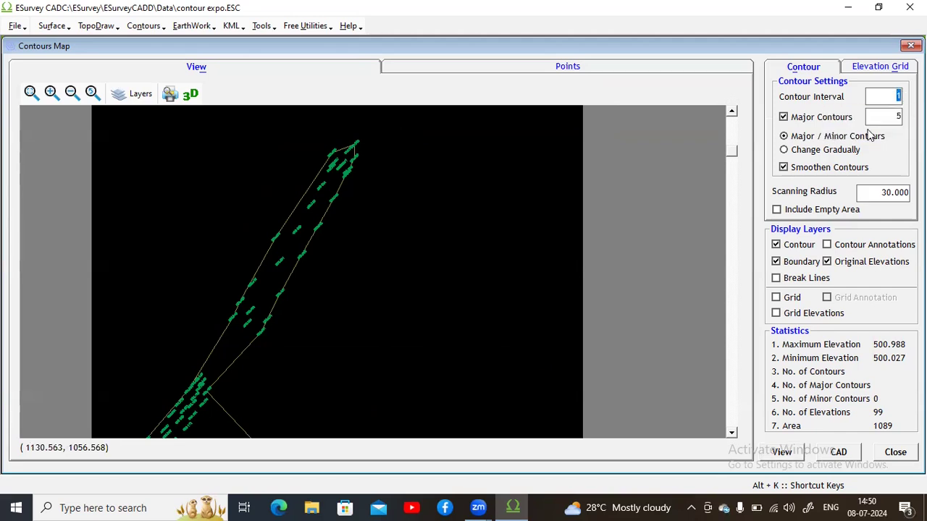
# Step: Regenerate contours at a 0.100 interval with majors every 0.500, giving 1 major and 8 minor contours
pyautogui.write('0.')
pyautogui.click(783, 452)
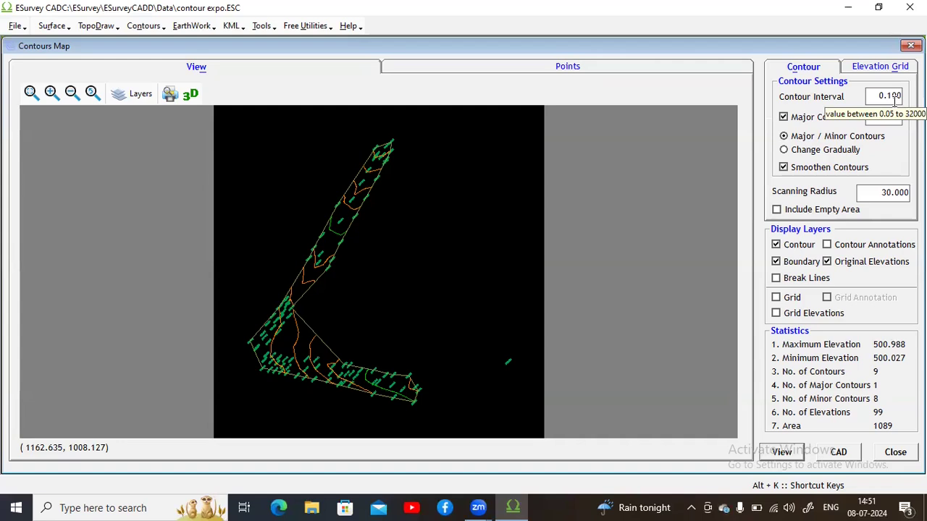
pyautogui.scroll(3, 497, 298)
pyautogui.scroll(-4, 271, 298)
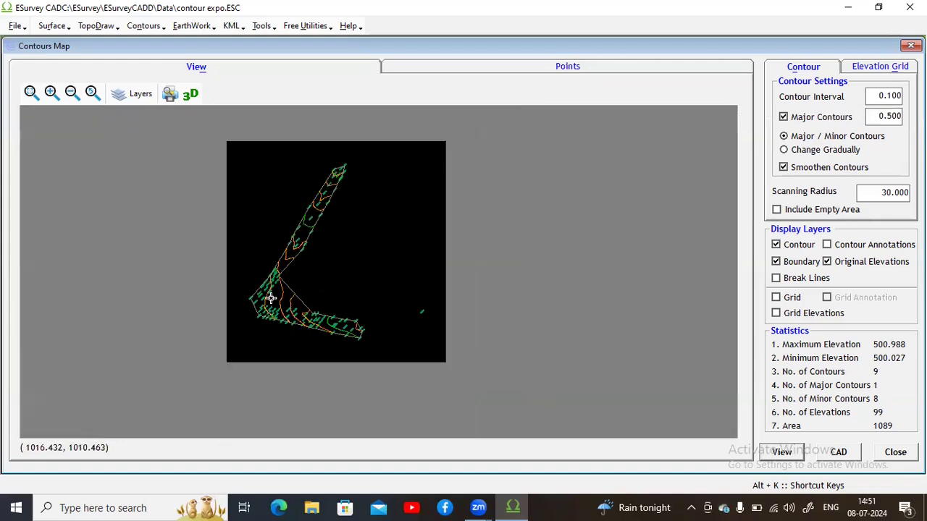
pyautogui.scroll(3, 271, 298)
pyautogui.scroll(-2, 269, 300)
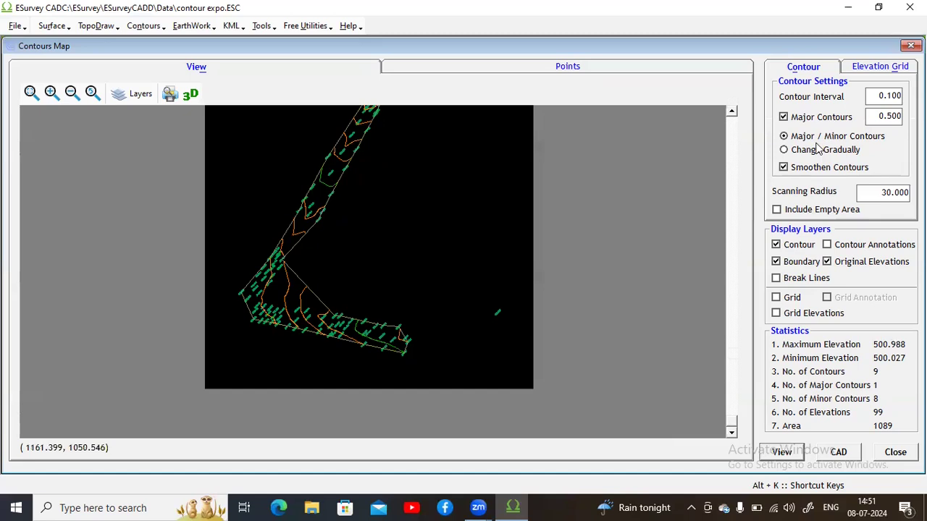
pyautogui.moveTo(887, 118); pyautogui.dragTo(892, 119)
pyautogui.click(892, 122)
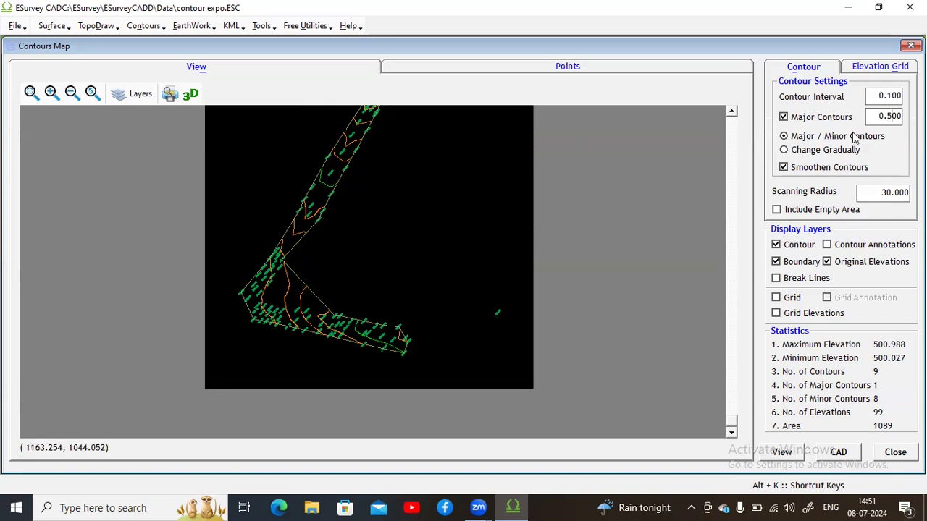
pyautogui.scroll(5, 352, 149)
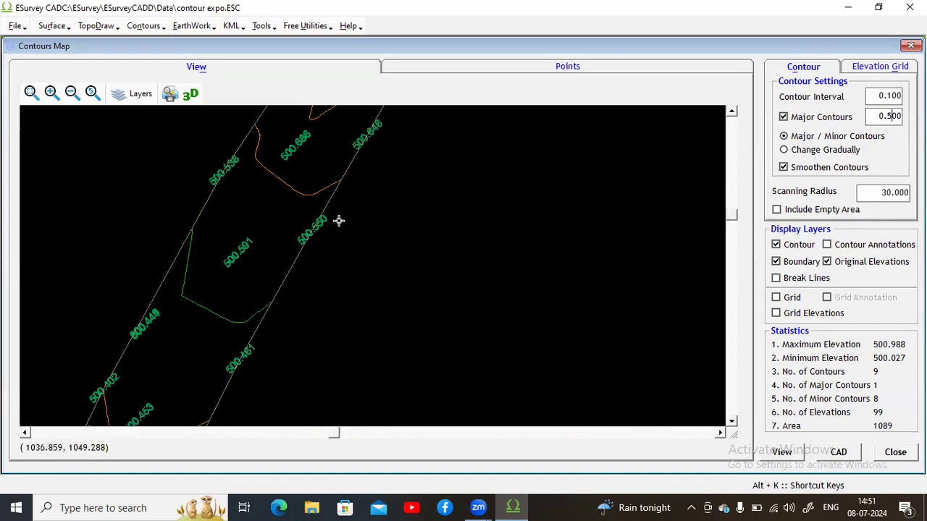
pyautogui.scroll(-3, 282, 224)
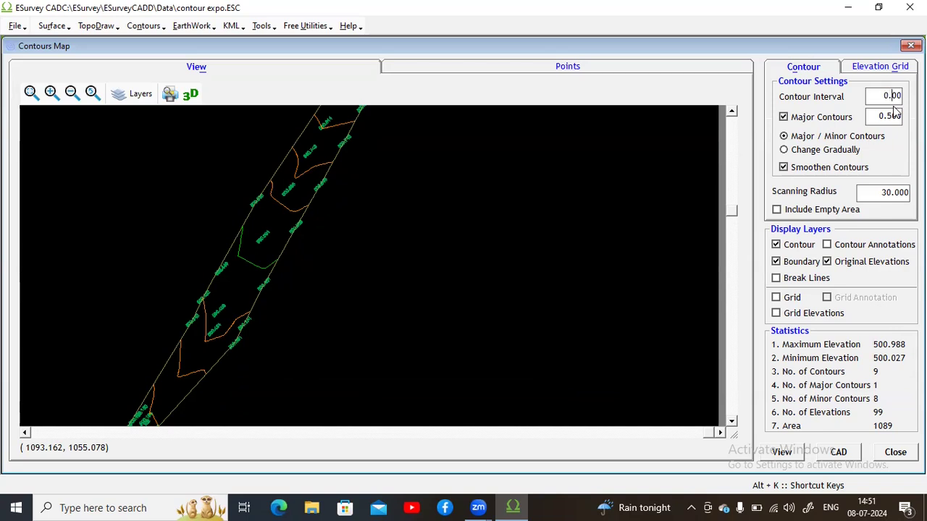
# Step: Change the interval to 0.05 and regenerate, yielding 19 contours: 3 major and 16 minor
pyautogui.write('5')
pyautogui.click(783, 453)
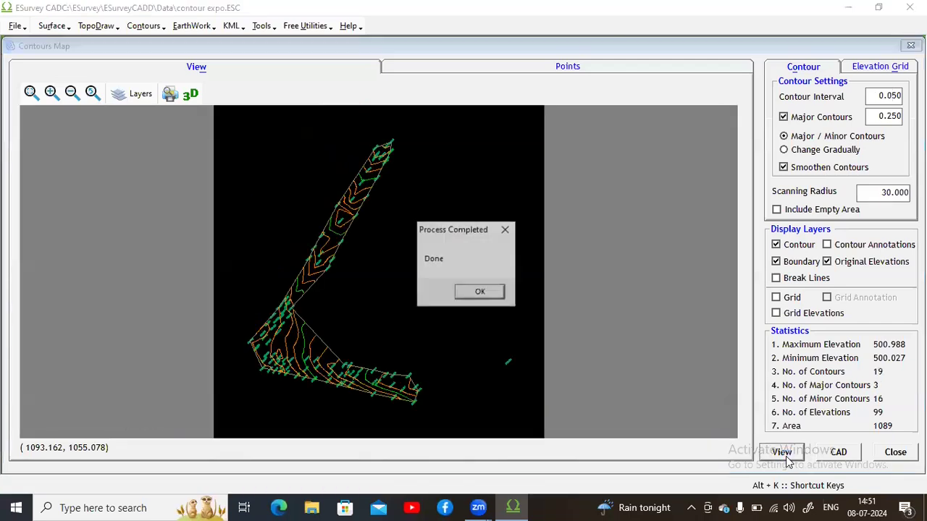
pyautogui.click(480, 291)
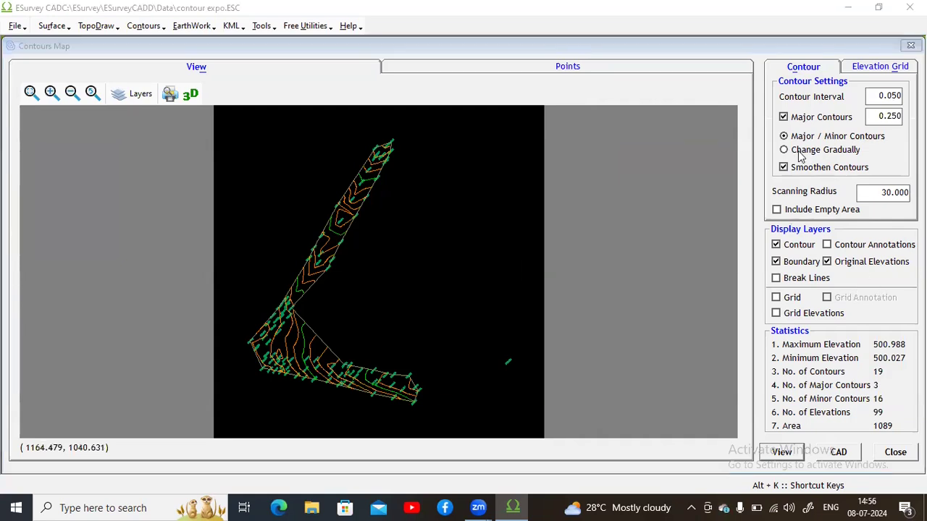
# Step: Switch contour colouring to Change Gradually, regenerate, and inspect labels such as 500.453
pyautogui.click(784, 151)
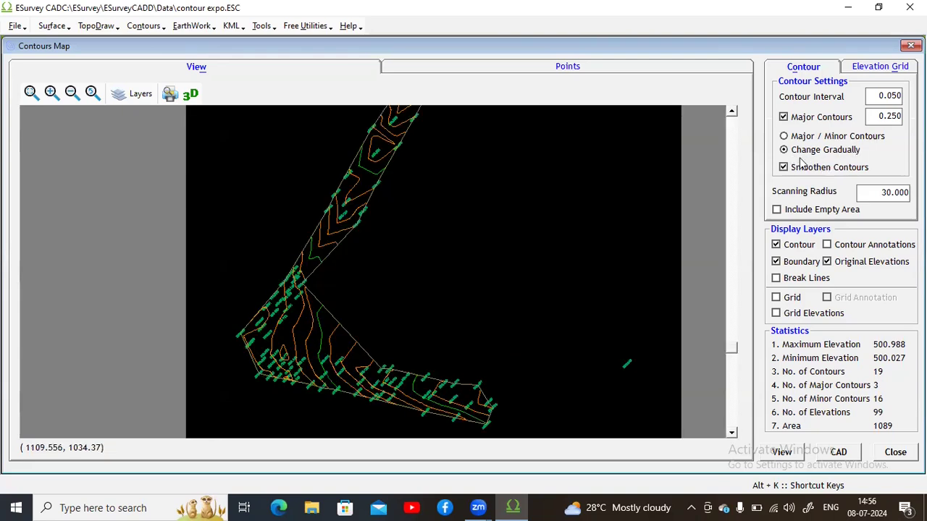
pyautogui.click(782, 452)
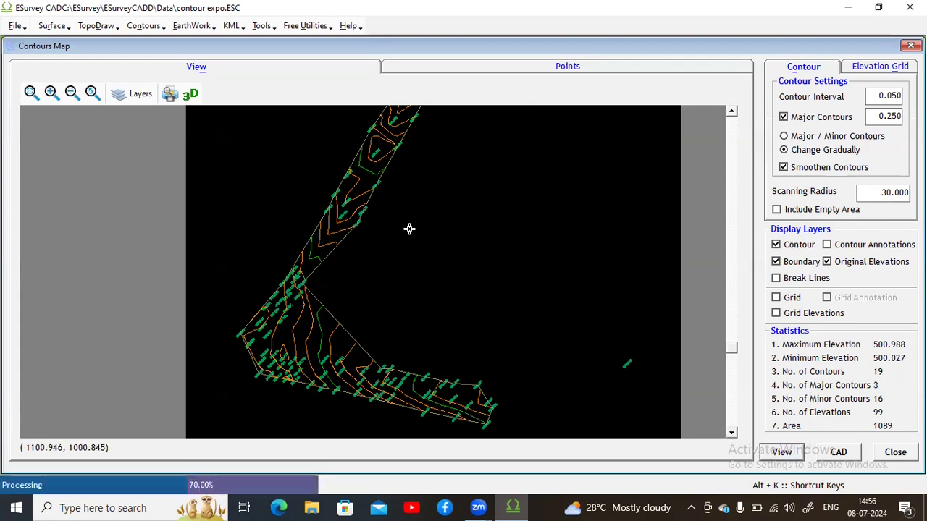
pyautogui.press('Return')
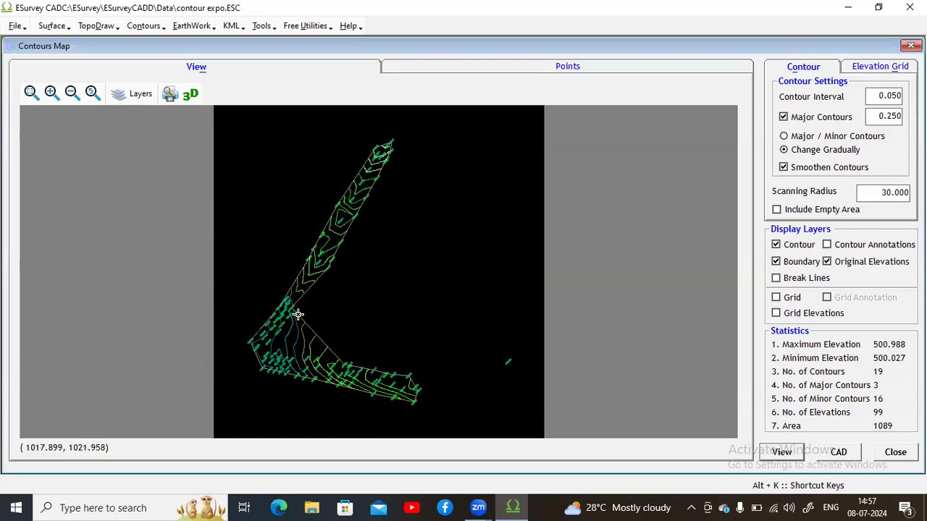
pyautogui.scroll(5, 302, 293)
pyautogui.scroll(-3, 300, 261)
pyautogui.scroll(2, 238, 326)
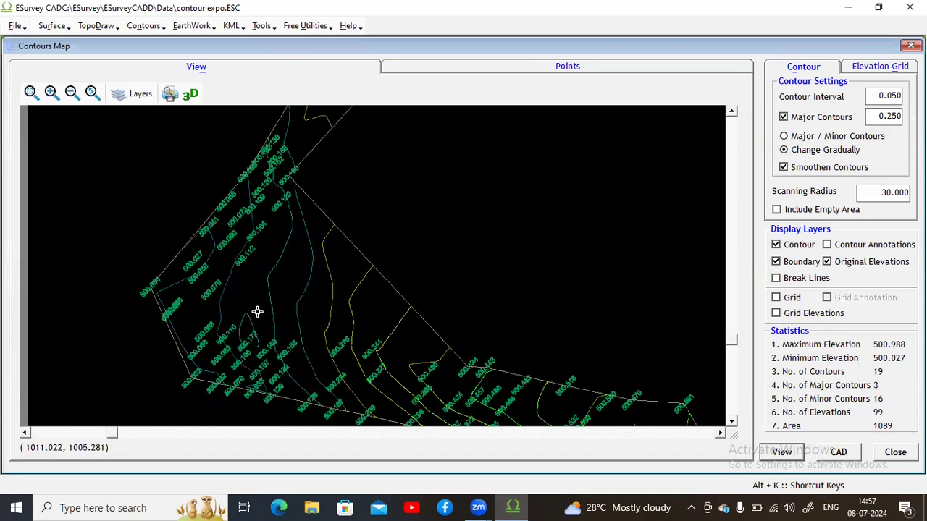
pyautogui.scroll(1, 257, 311)
pyautogui.scroll(-2, 224, 201)
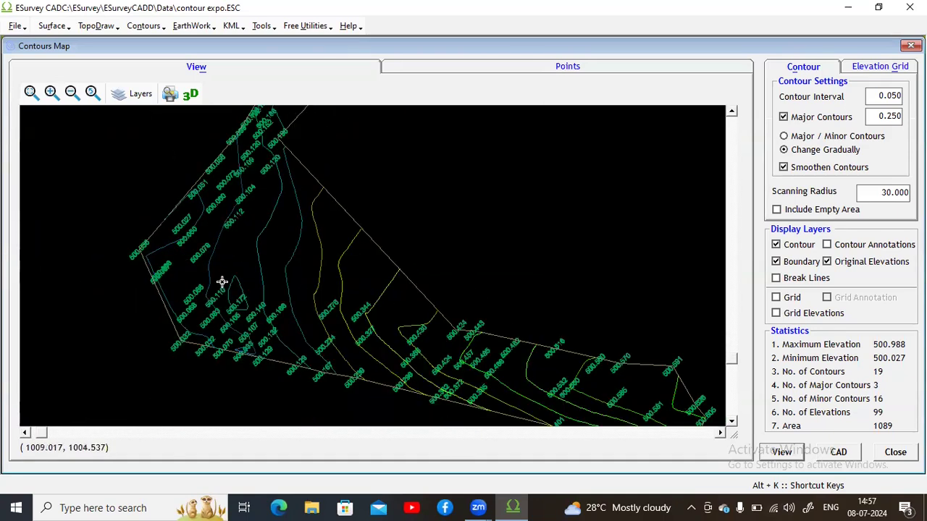
pyautogui.scroll(2, 234, 273)
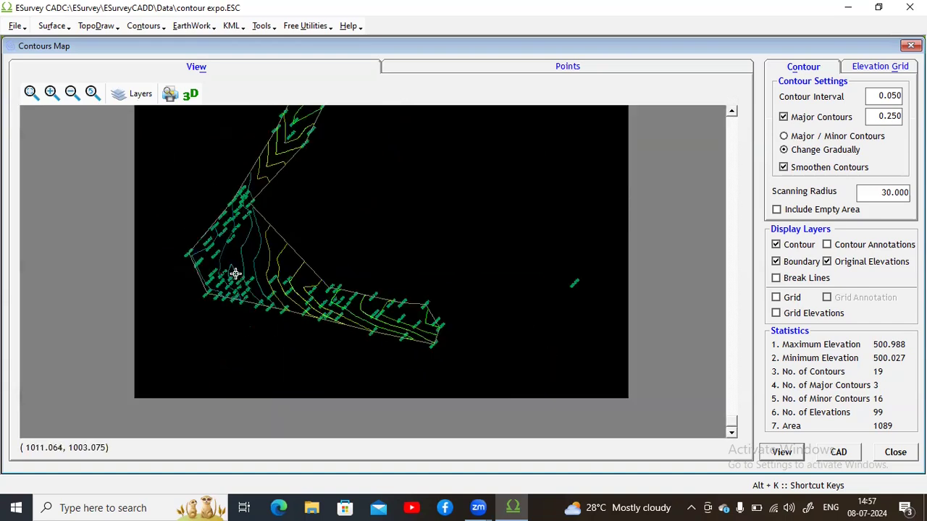
pyautogui.scroll(-2, 398, 256)
pyautogui.scroll(4, 315, 116)
pyautogui.scroll(-1, 310, 194)
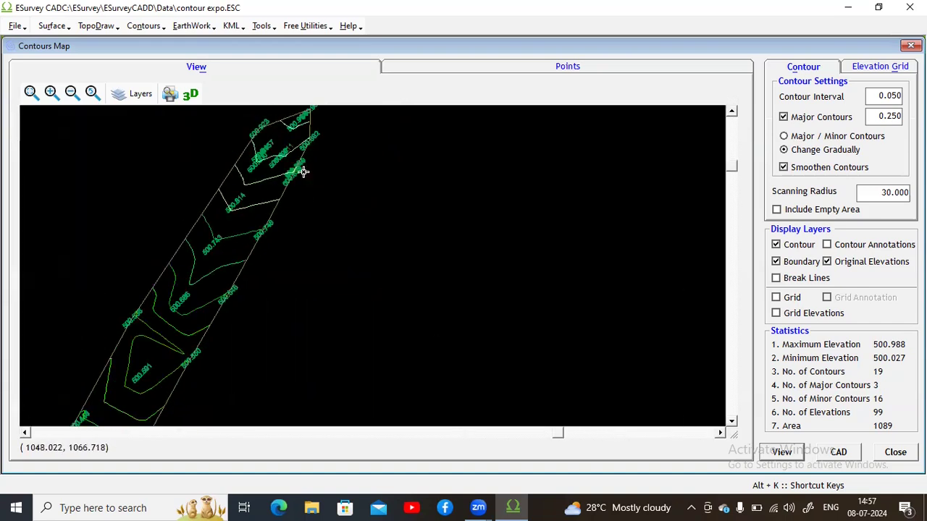
pyautogui.scroll(2, 272, 150)
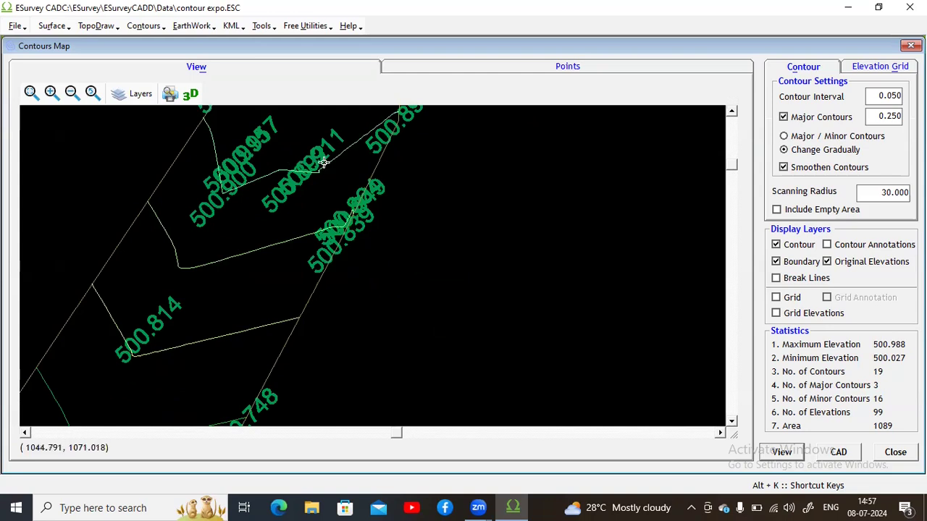
pyautogui.scroll(-3, 340, 155)
pyautogui.scroll(1, 302, 215)
pyautogui.scroll(-2, 364, 158)
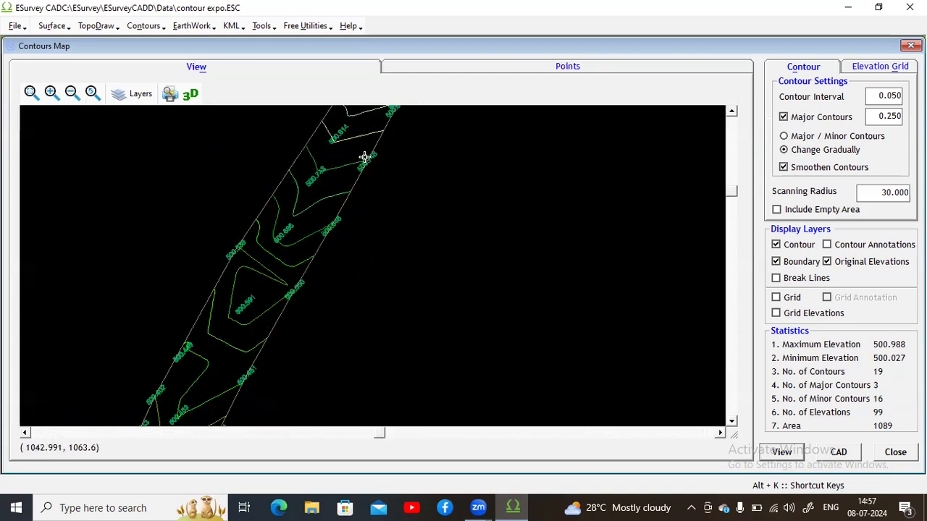
pyautogui.scroll(-1, 371, 147)
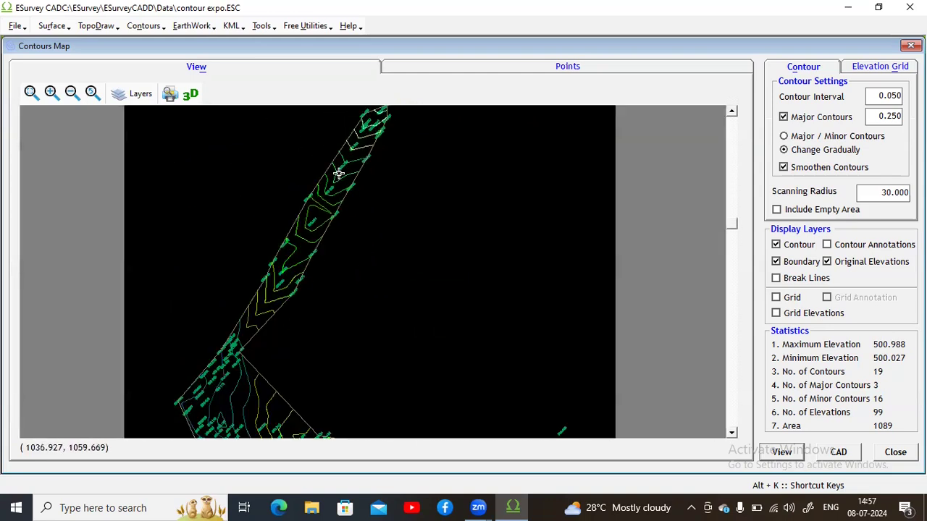
pyautogui.scroll(-2, 355, 253)
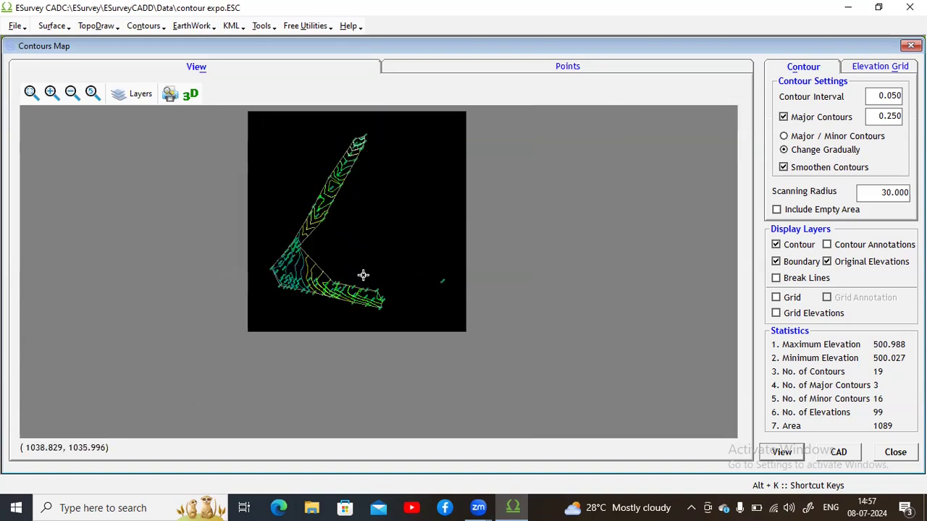
pyautogui.scroll(2, 362, 296)
pyautogui.scroll(1, 399, 288)
pyautogui.scroll(-1, 377, 247)
pyautogui.scroll(3, 381, 244)
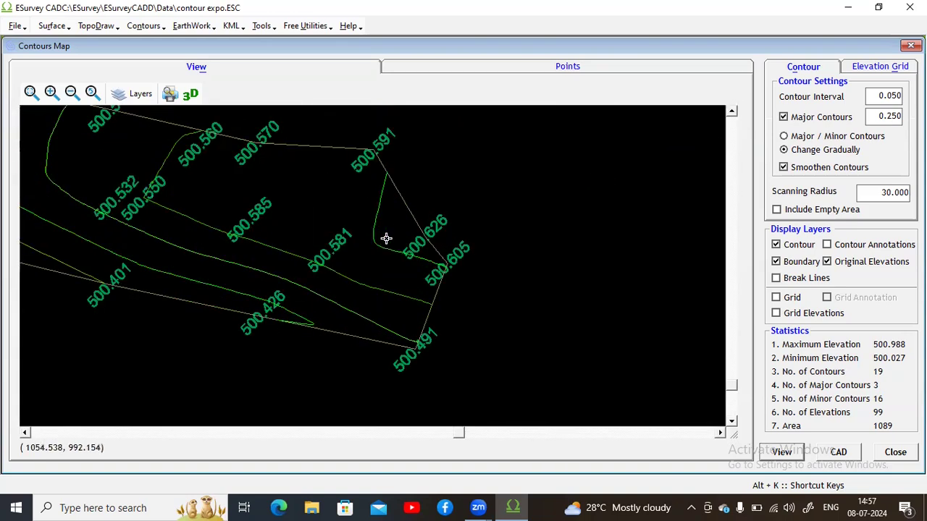
pyautogui.scroll(-2, 374, 257)
pyautogui.scroll(-2, 427, 275)
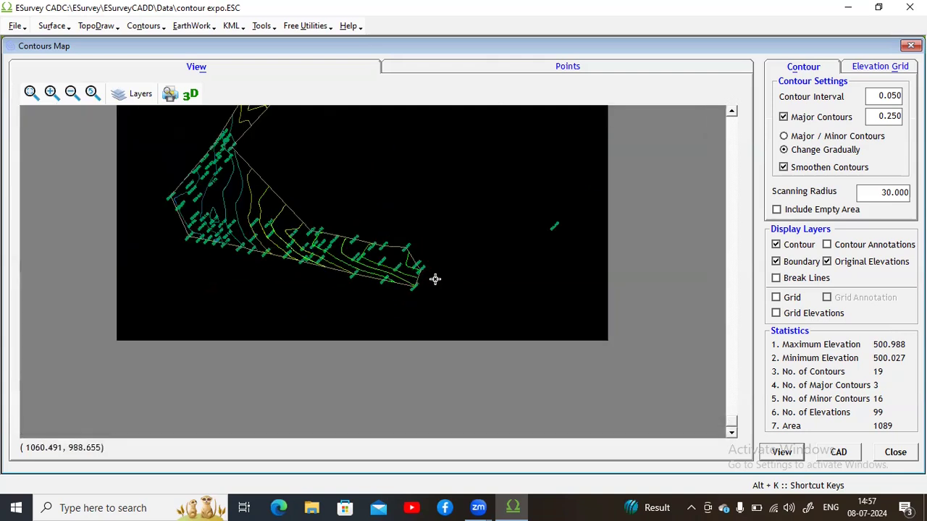
pyautogui.scroll(3, 184, 207)
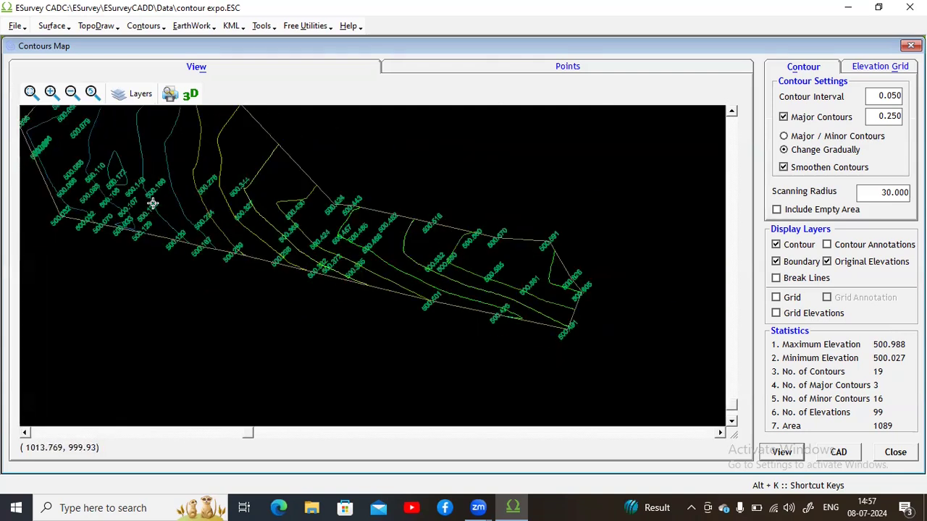
pyautogui.scroll(-3, 152, 201)
pyautogui.scroll(2, 271, 137)
pyautogui.scroll(-1, 379, 147)
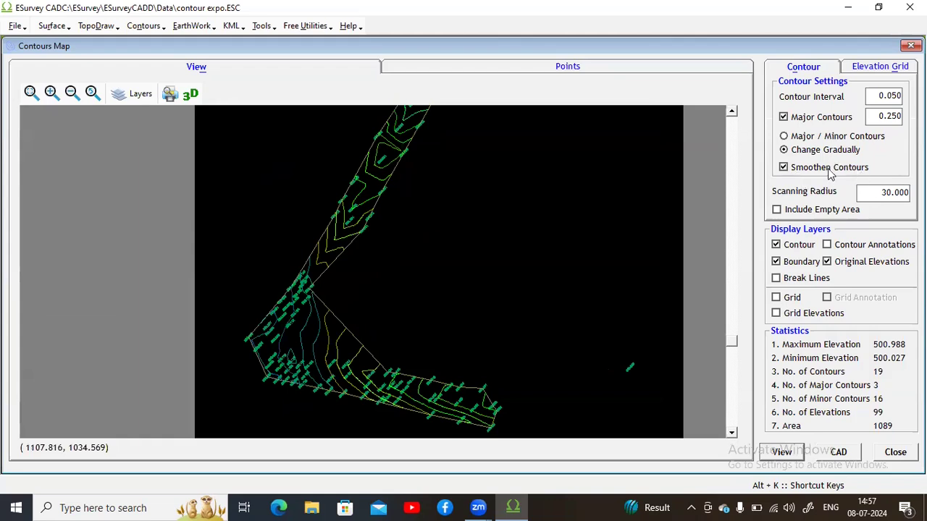
pyautogui.scroll(2, 354, 215)
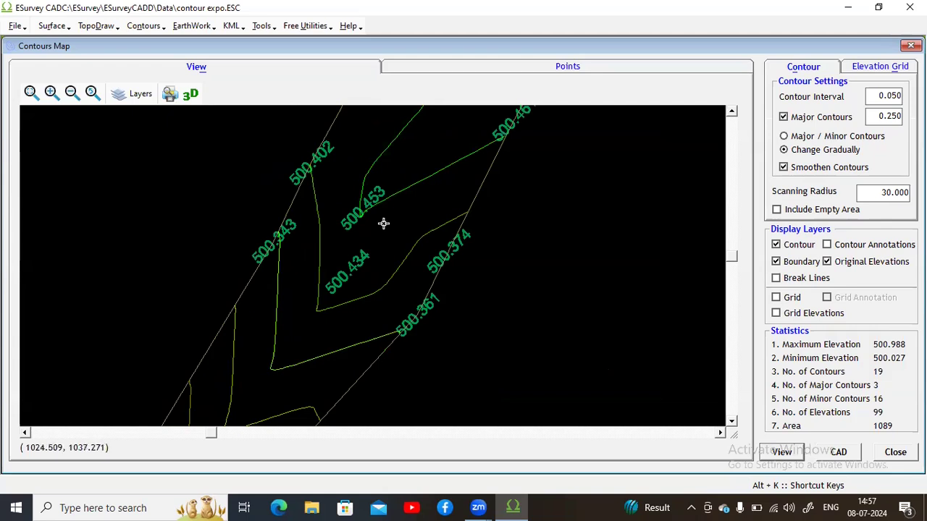
# Step: Turn off Smoothen Contours and regenerate the map to view the unsmoothed contours
pyautogui.click(788, 168)
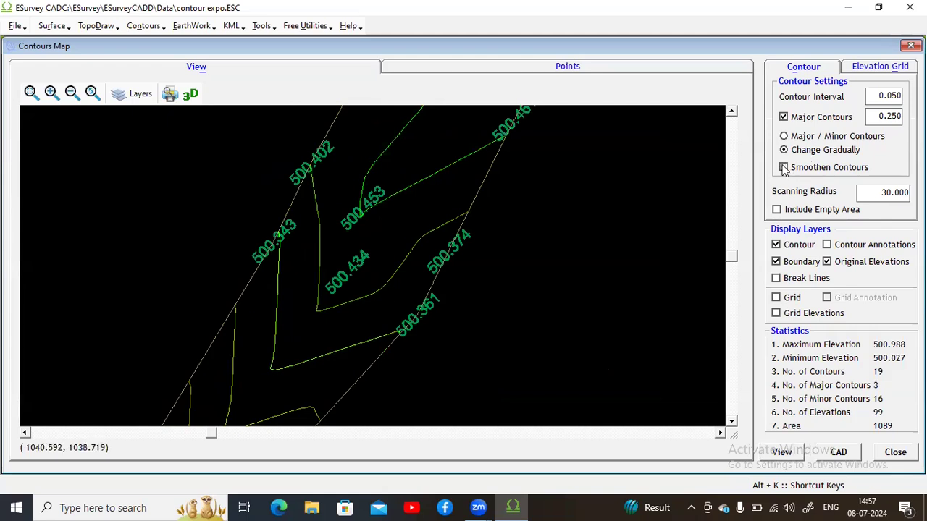
pyautogui.click(787, 452)
pyautogui.press('Return')
pyautogui.scroll(3, 342, 221)
pyautogui.scroll(-2, 466, 242)
pyautogui.scroll(2, 468, 234)
pyautogui.scroll(-2, 502, 209)
pyautogui.scroll(3, 528, 201)
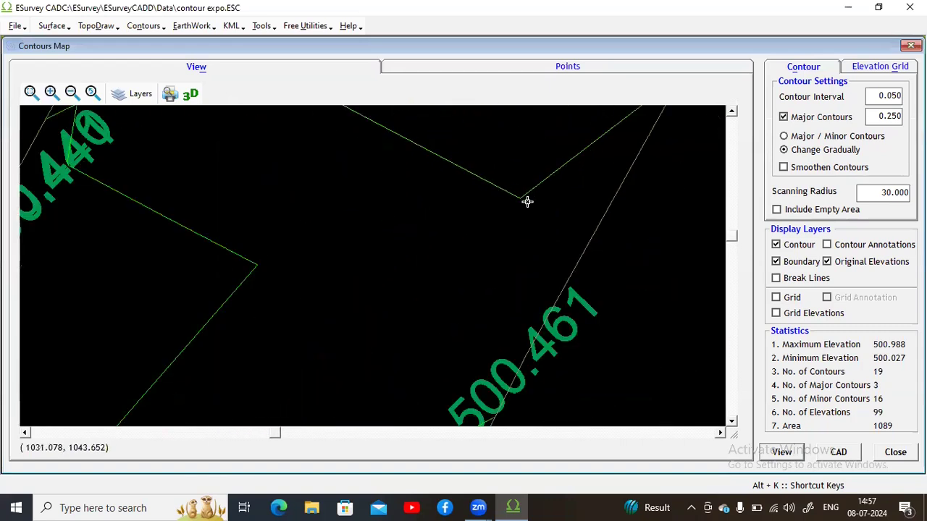
# Step: Re-enable Smoothen Contours and regenerate the map as major and minor contours
pyautogui.click(783, 169)
pyautogui.click(781, 452)
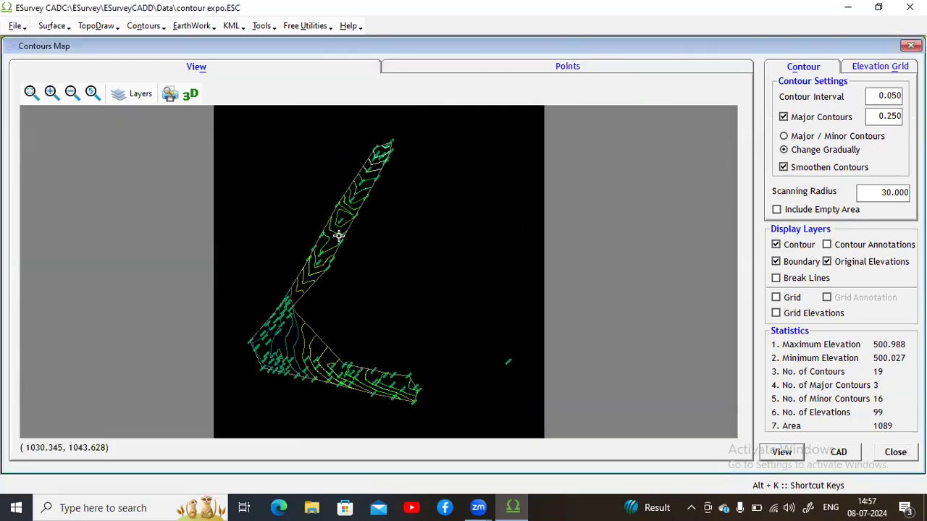
pyautogui.scroll(5, 333, 230)
pyautogui.scroll(-2, 420, 269)
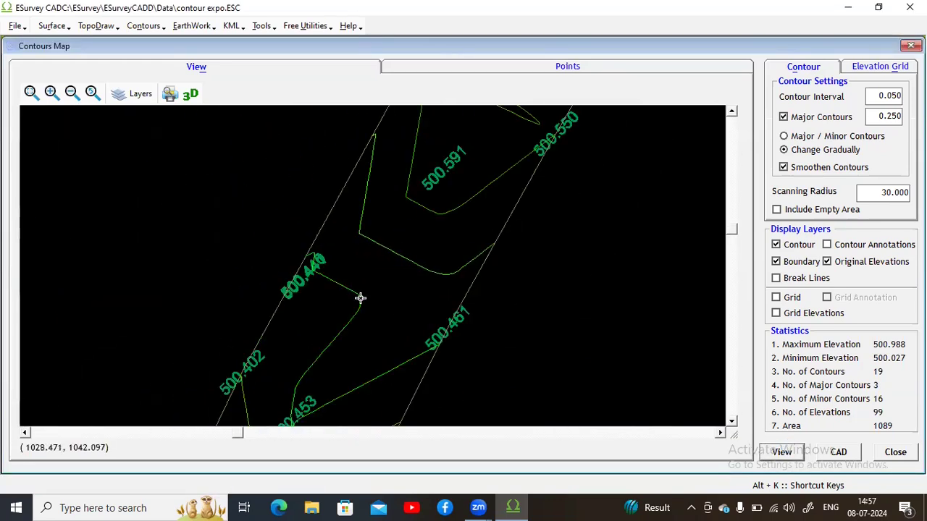
pyautogui.scroll(3, 399, 312)
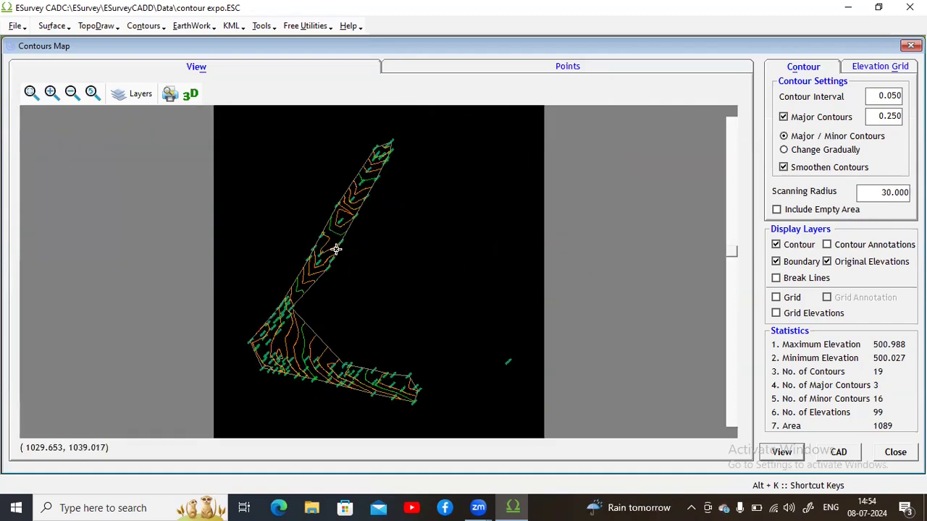
pyautogui.scroll(3, 329, 289)
# Step: Open the Points table and check point 11's coordinates and elevation, with row 1 still excluded
pyautogui.moveTo(328, 296); pyautogui.dragTo(378, 218)
pyautogui.scroll(-3, 378, 218)
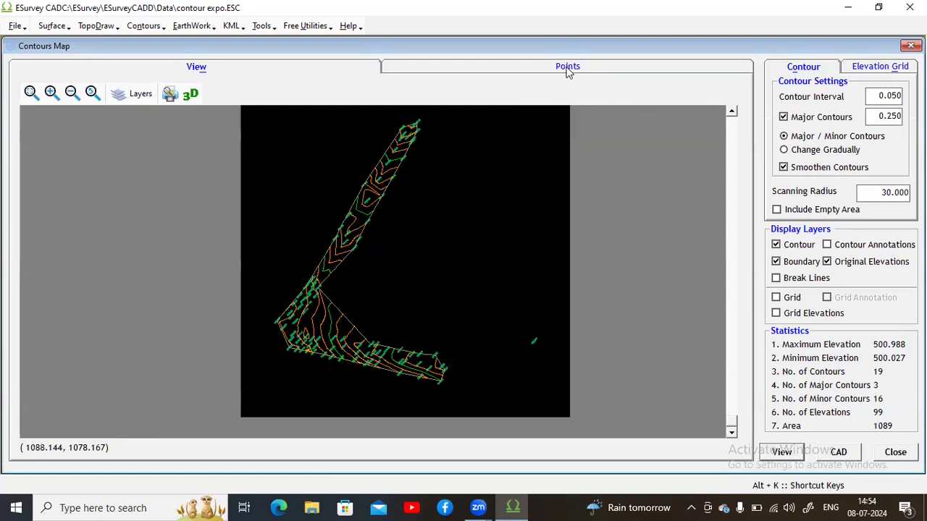
pyautogui.click(567, 67)
pyautogui.scroll(-9, 199, 228)
pyautogui.scroll(9, 199, 246)
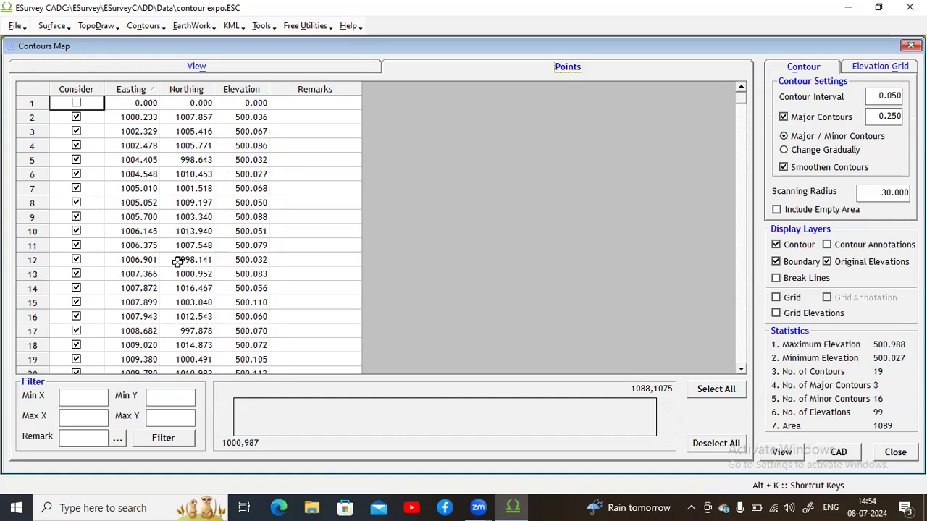
pyautogui.click(154, 246)
pyautogui.click(232, 245)
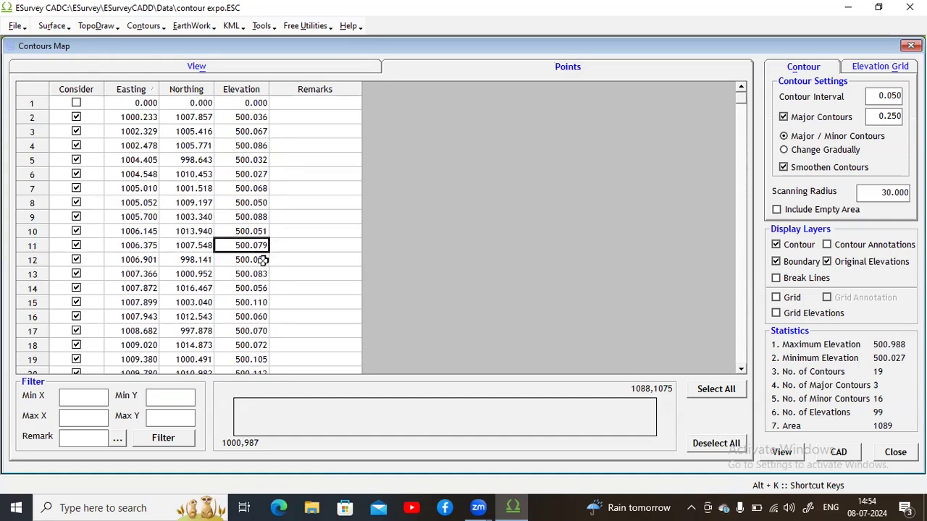
pyautogui.scroll(-1, 262, 261)
pyautogui.scroll(-7, 262, 260)
pyautogui.scroll(8, 262, 260)
# Step: Switch to the View tab and zoom into the smoothed 0.050-interval contours inside the L-shaped boundary
pyautogui.click(197, 68)
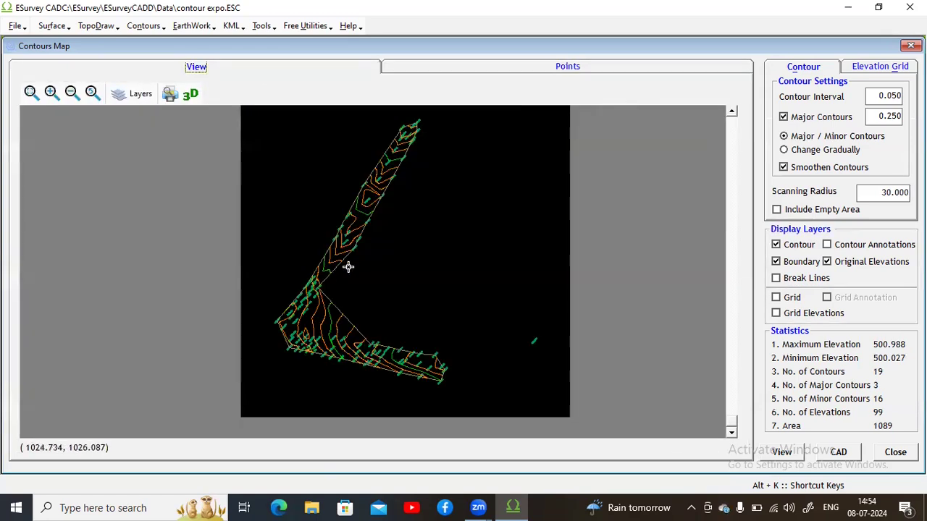
pyautogui.scroll(1, 356, 239)
pyautogui.scroll(-3, 355, 218)
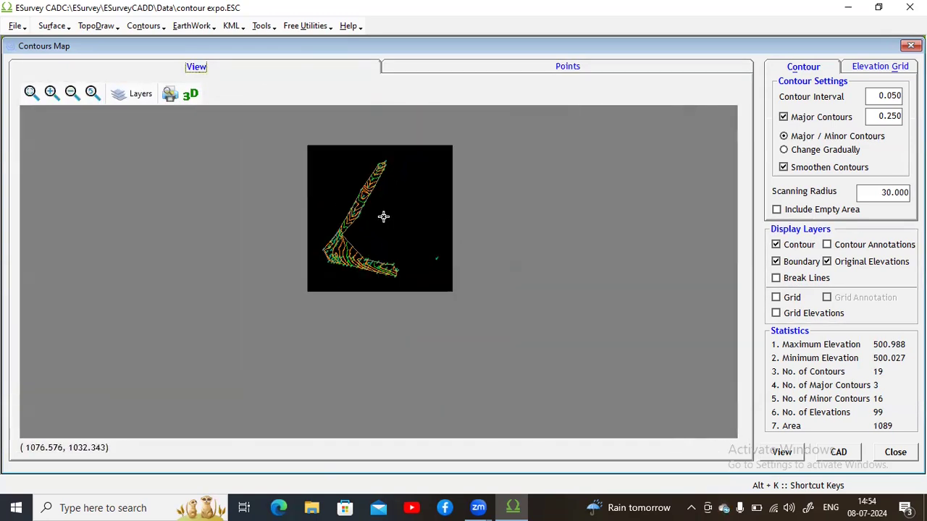
pyautogui.scroll(1, 369, 231)
pyautogui.scroll(2, 322, 136)
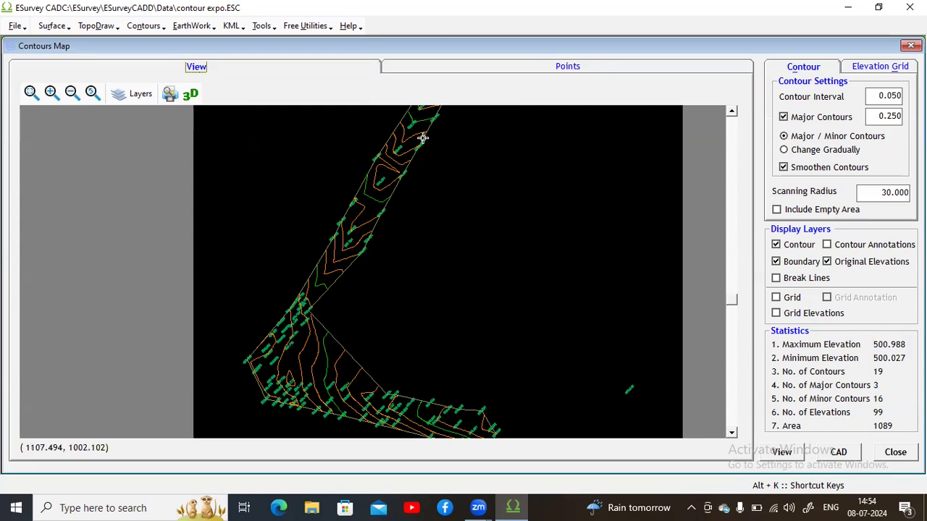
pyautogui.scroll(-1, 416, 145)
pyautogui.scroll(3, 413, 127)
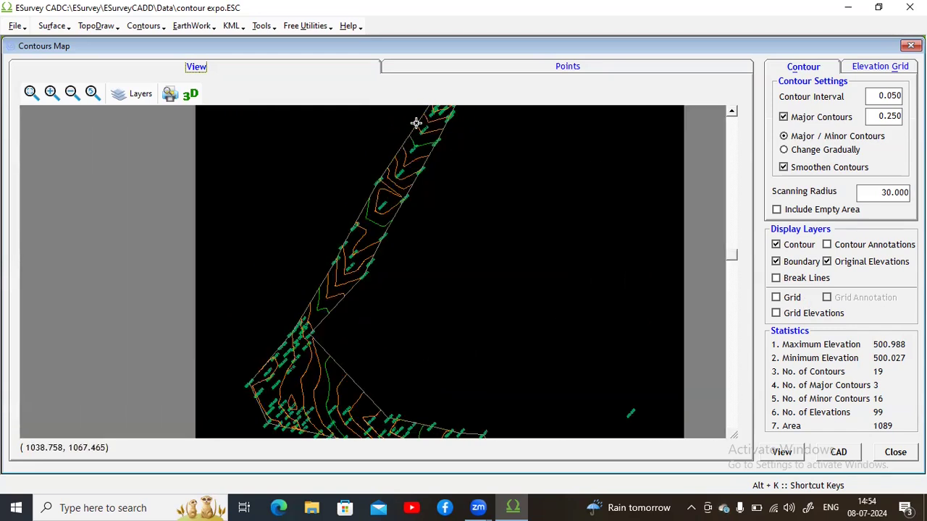